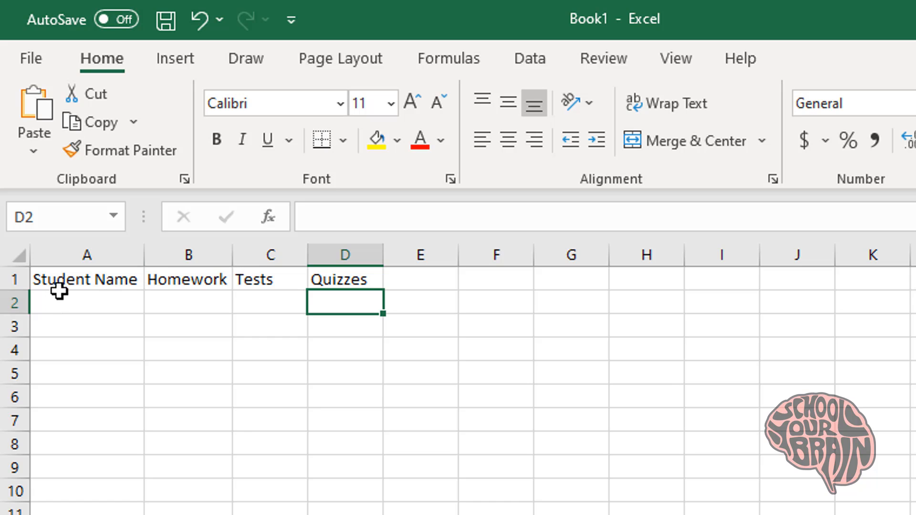
Center the four column headings in row 1
drag(59, 284, 331, 270)
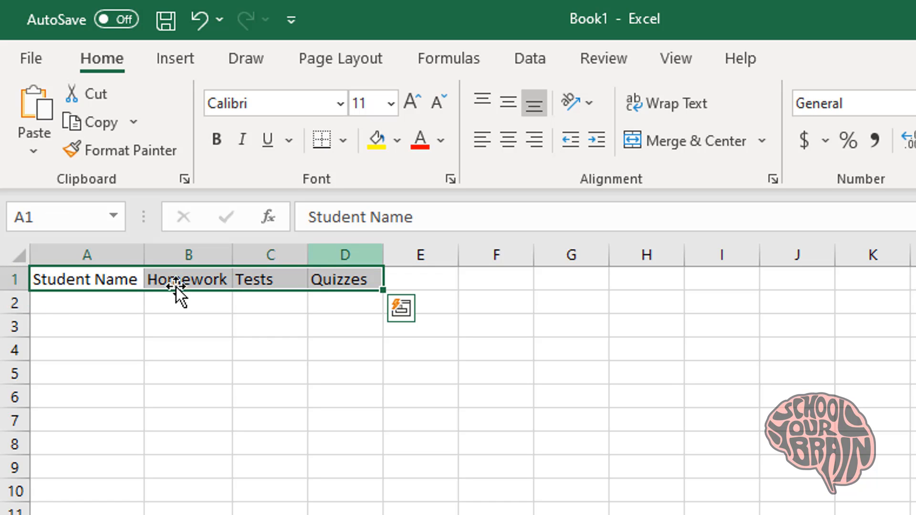
click(507, 150)
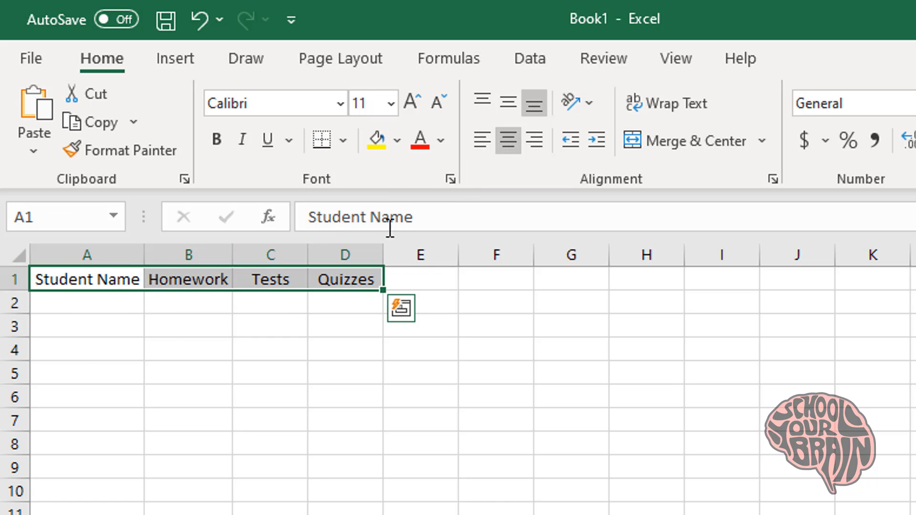
click(345, 301)
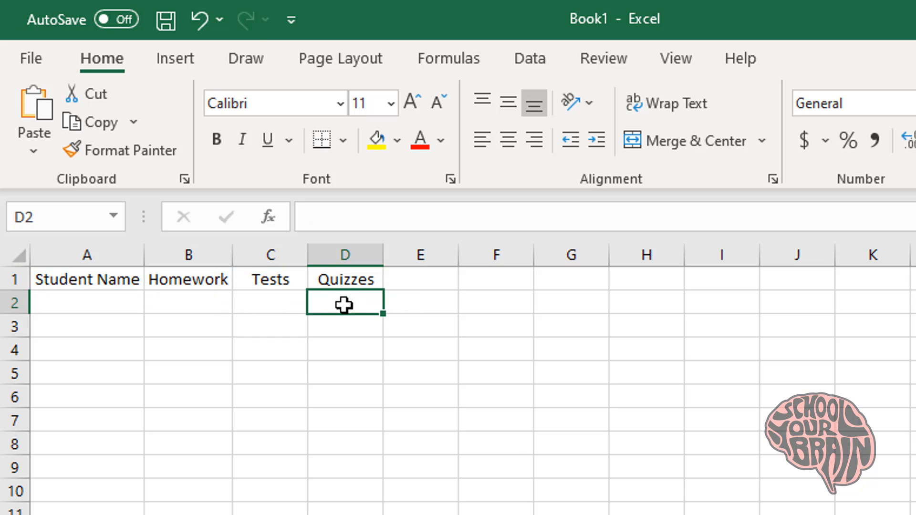
Enter the four student names down cells A2 to A5
click(118, 305)
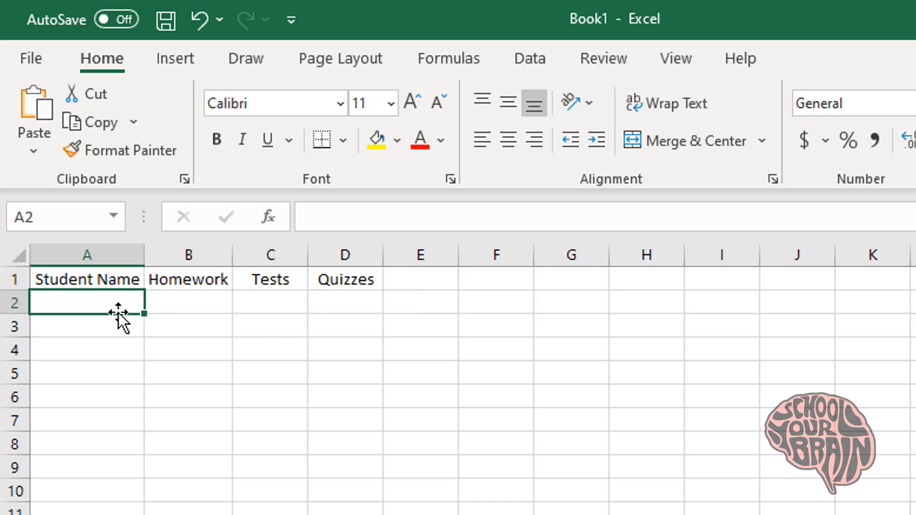
text(Billy)
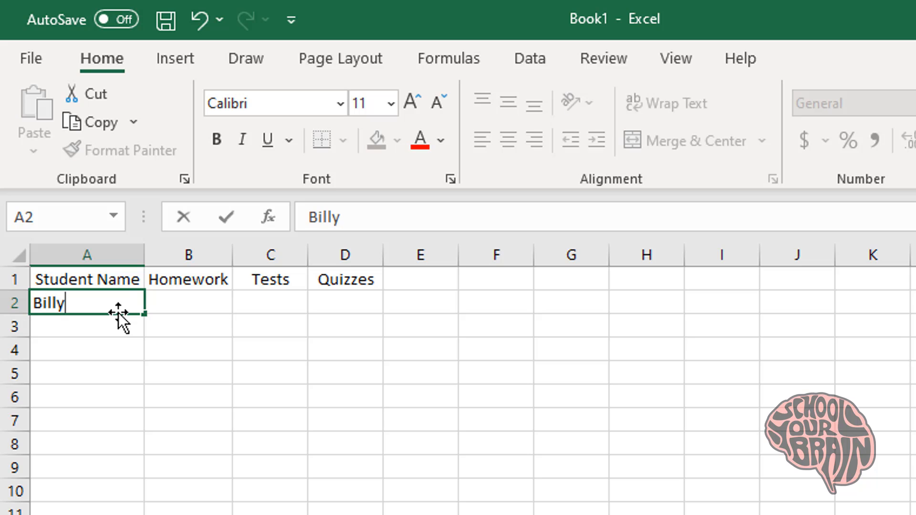
key(Return)
text(Jacob)
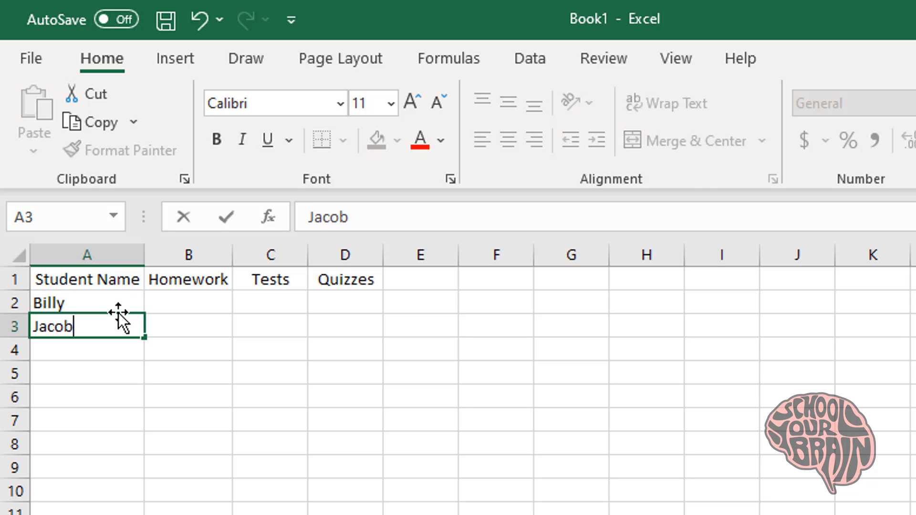
key(Return)
text(Joanne)
key(Return)
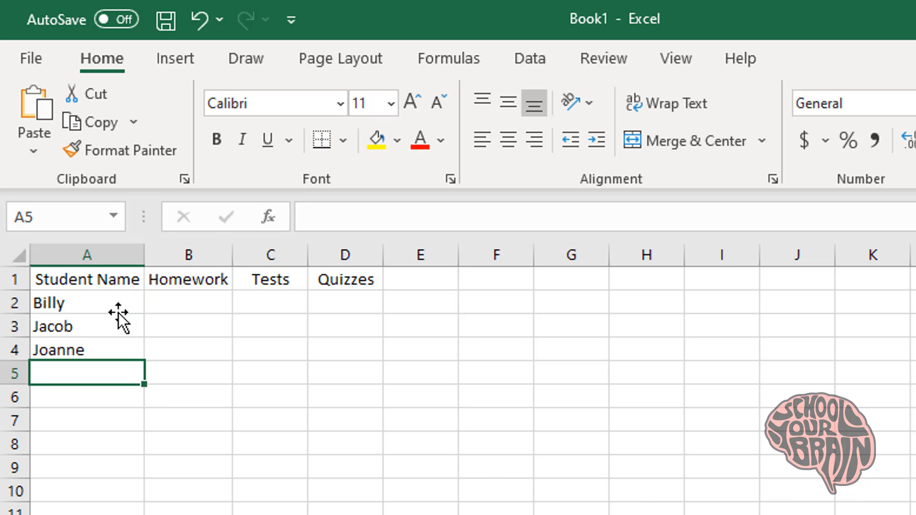
text(Kelly)
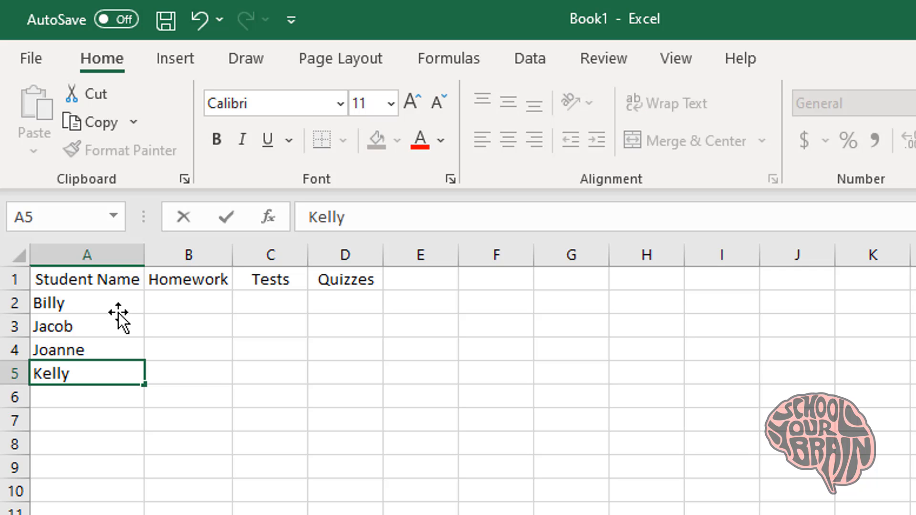
key(Return)
Enter Homework scores 55, 100, 82 and 77 in B2:B5
click(190, 306)
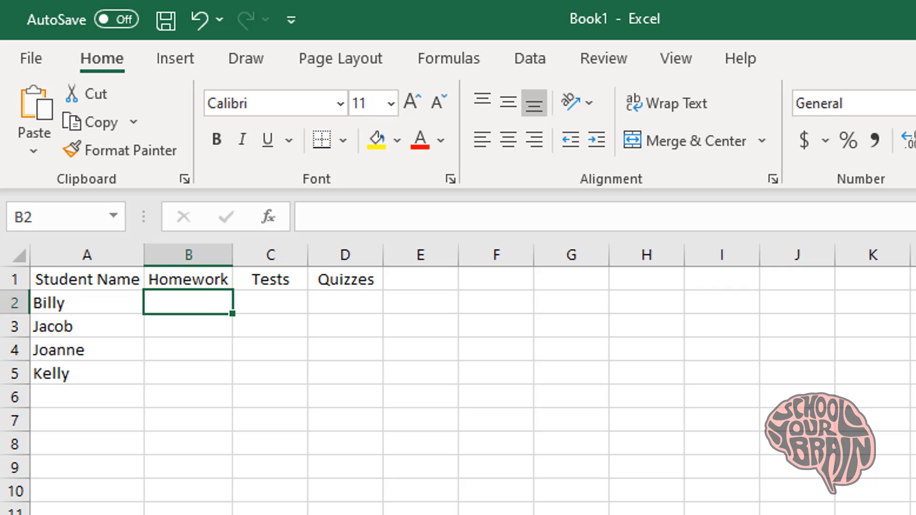
text(55)
key(Return)
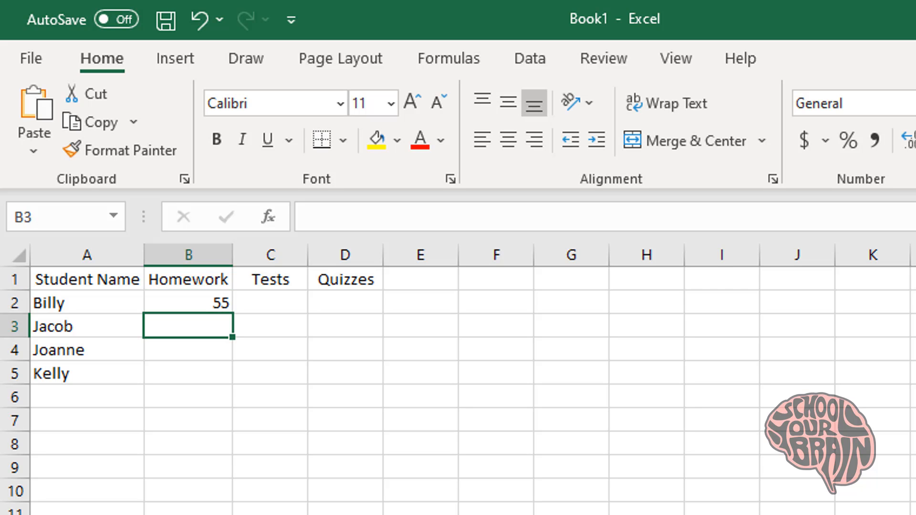
text(100)
key(Return)
text(82)
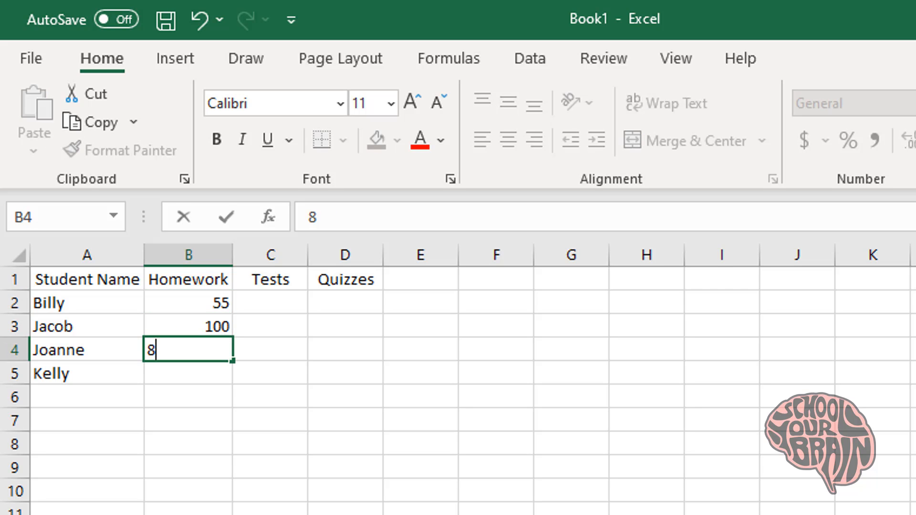
key(Return)
text(77)
key(Return)
Enter Tests and Quizzes scores 62/65 and 92/99 for the first two students
click(270, 302)
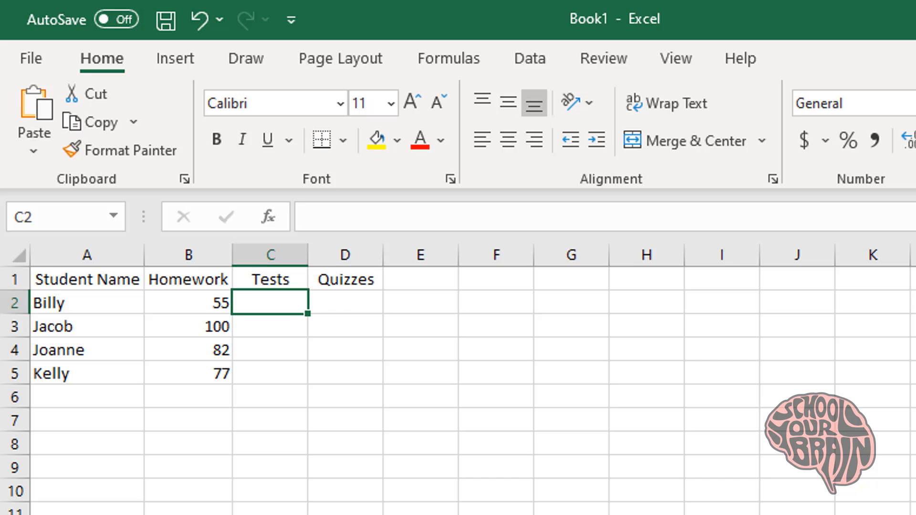
text(62)
key(Tab)
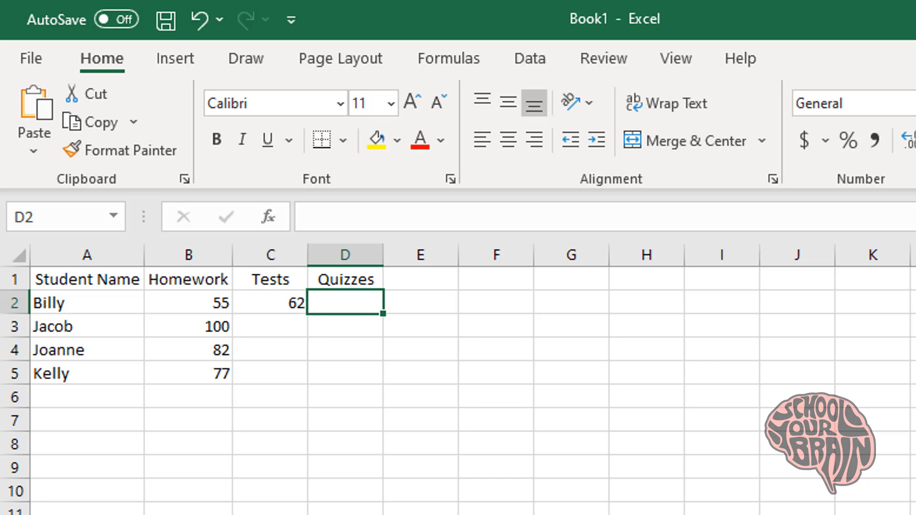
text(55)
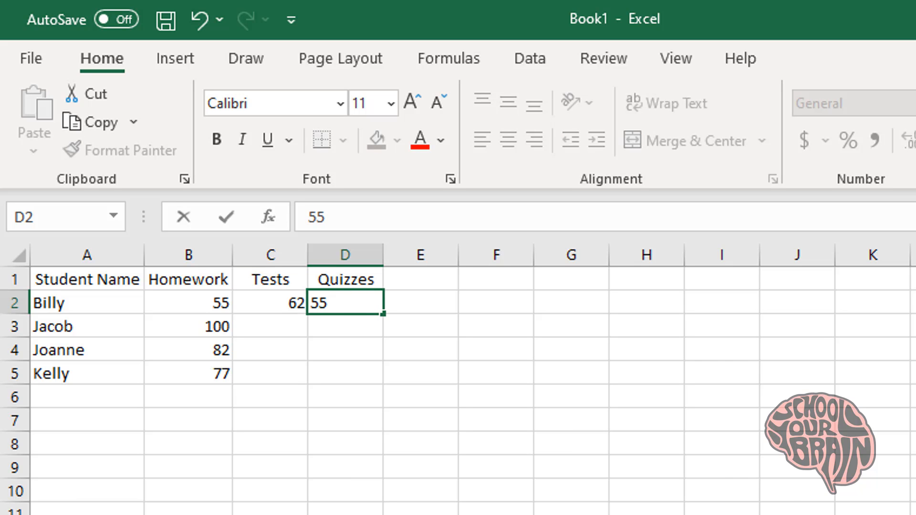
key(BackSpace)
key(BackSpace)
text(65)
key(Return)
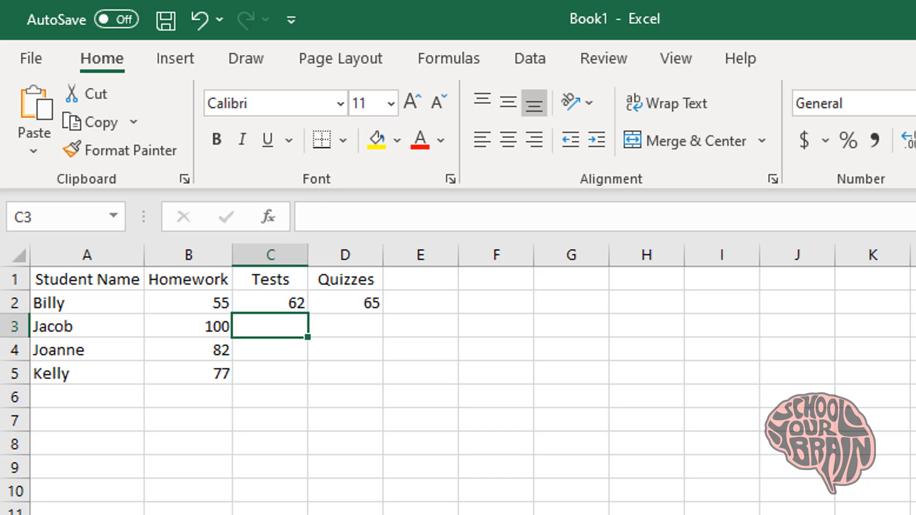
text(92)
key(Tab)
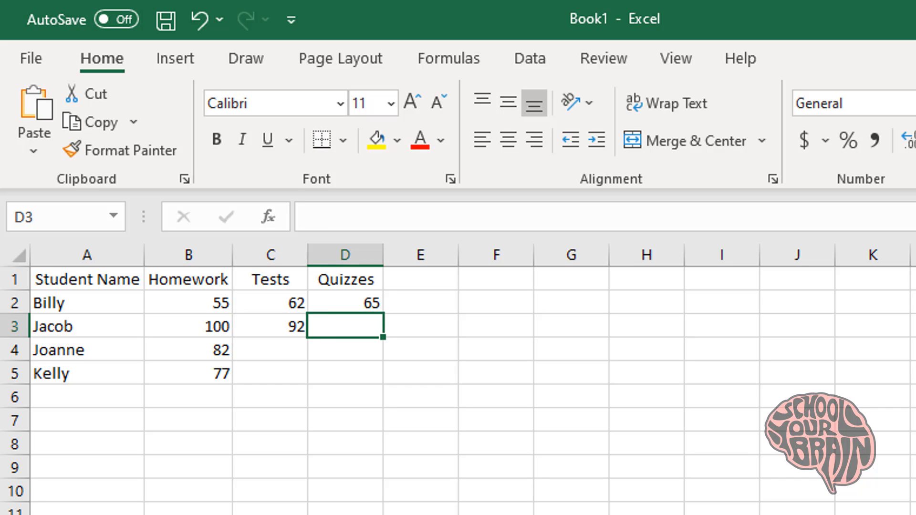
text(99)
key(Return)
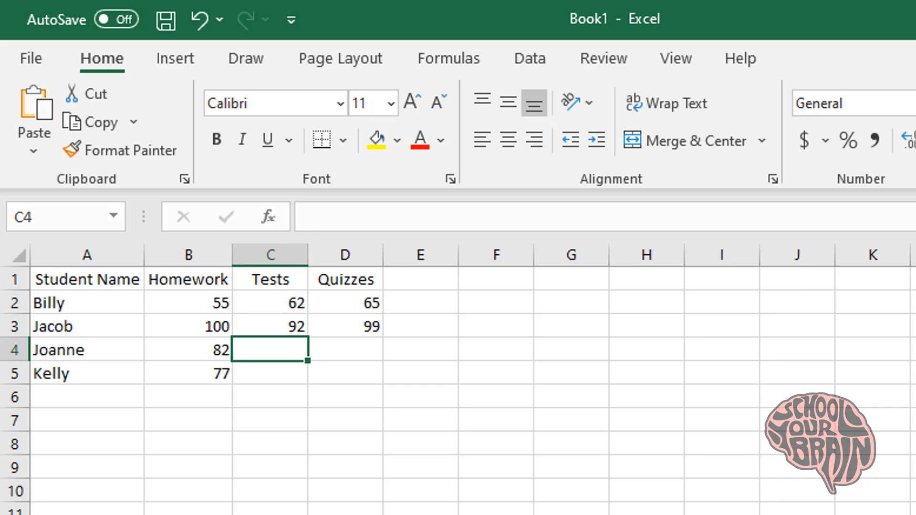
Enter Tests and Quizzes scores 77/96 and 100/55 for the last two students
text(77)
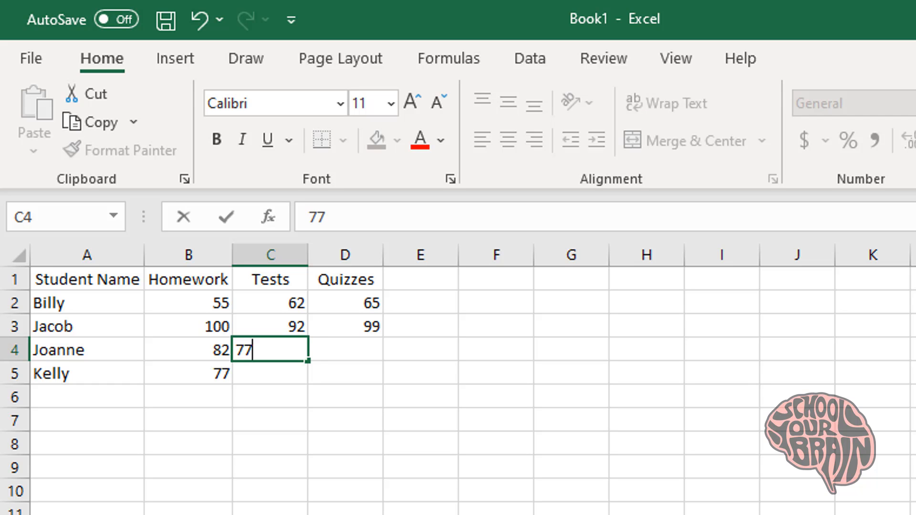
key(Tab)
text(96)
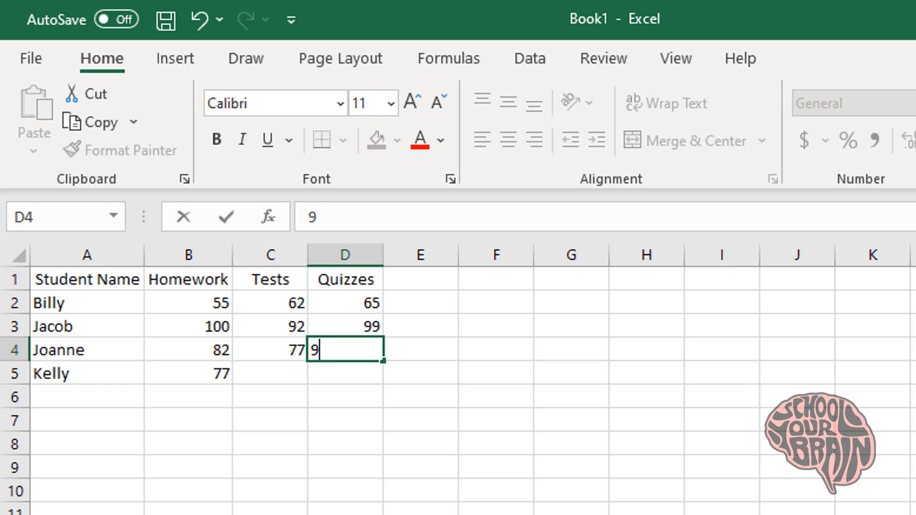
key(Return)
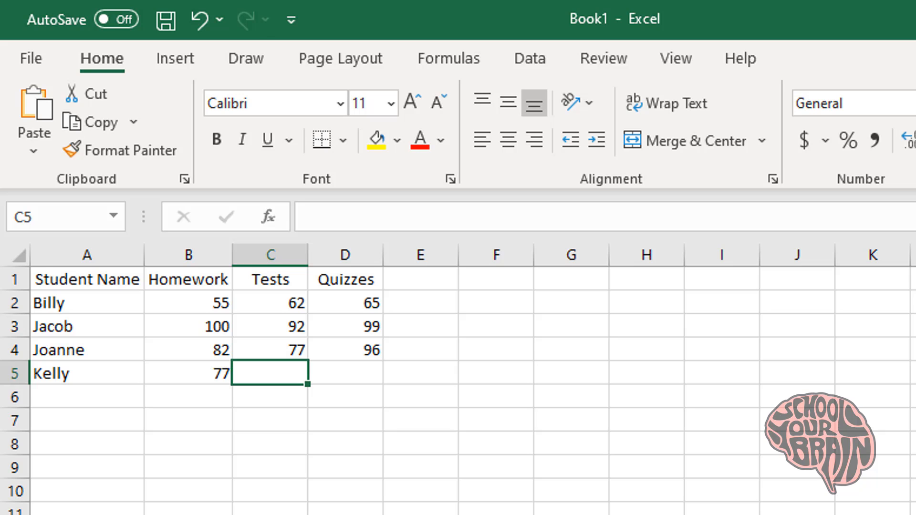
text(100)
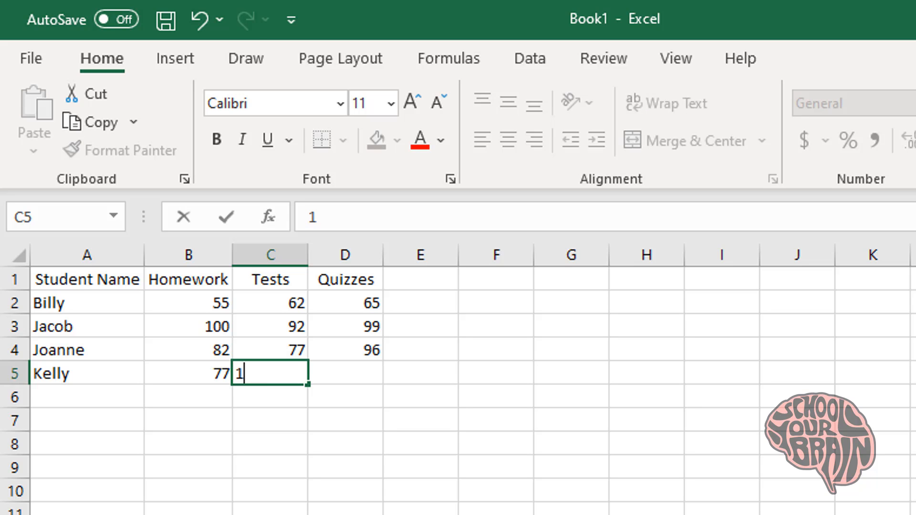
key(Tab)
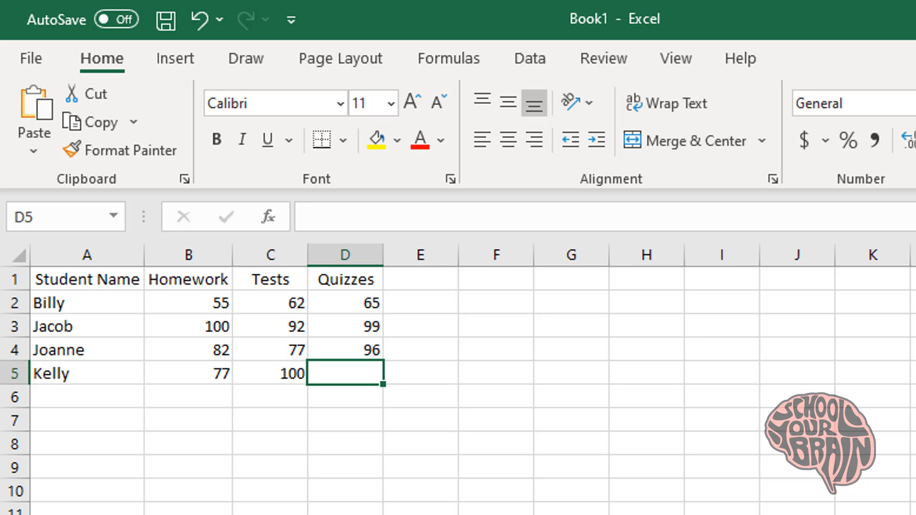
text(55)
key(Tab)
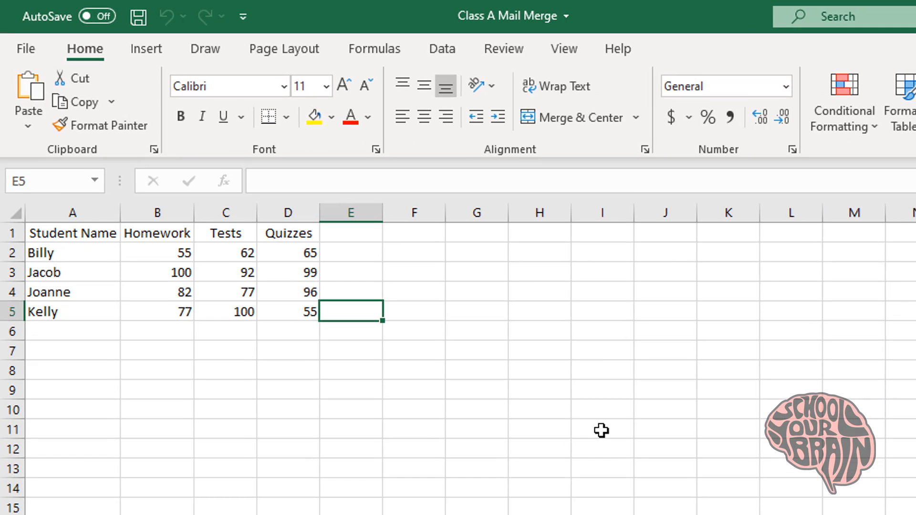
Add the headings Mom Email in F1 and Dad Email in G1
click(410, 237)
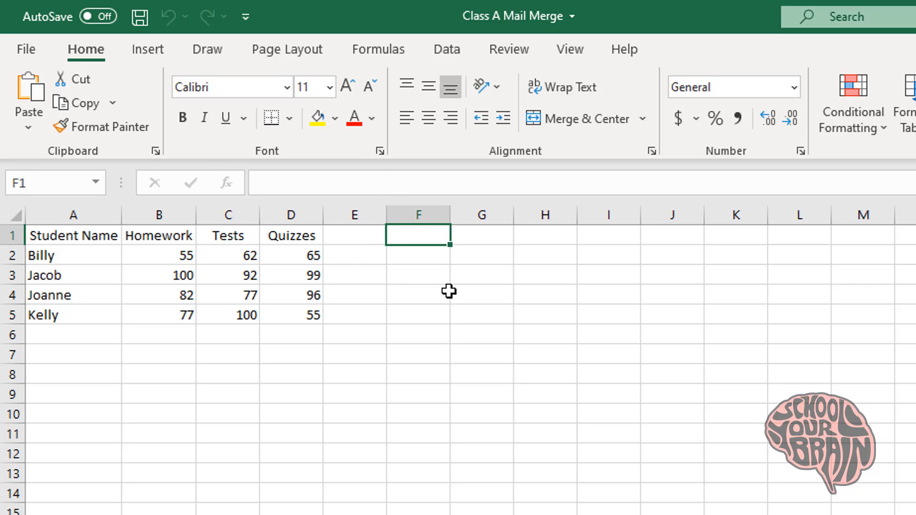
text(Paren)
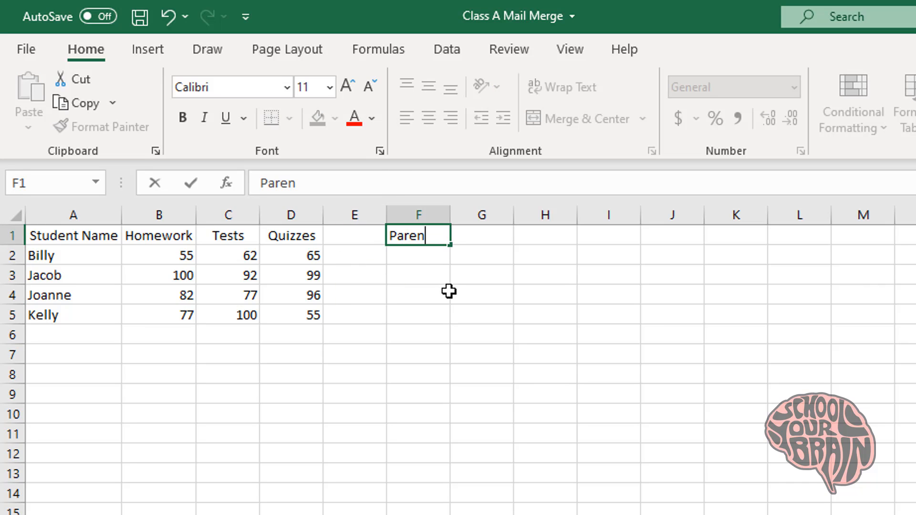
text(t Email)
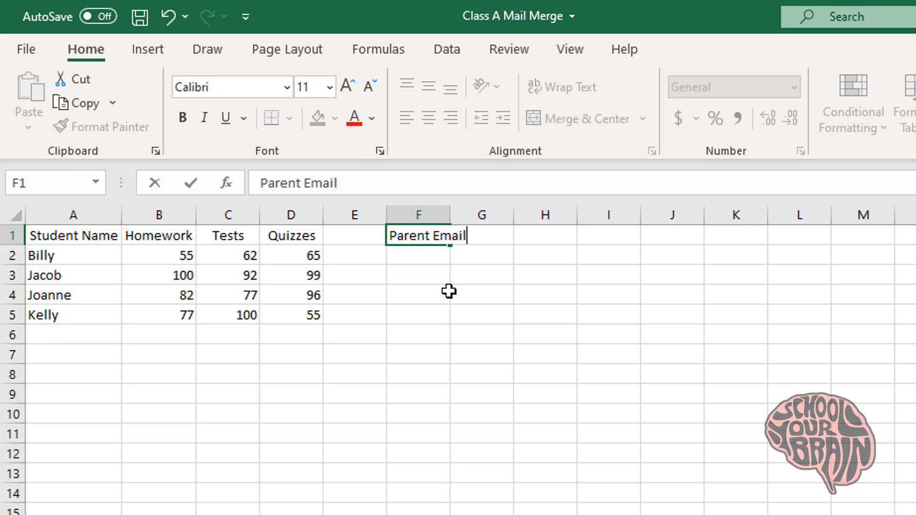
key(BackSpace)
key(BackSpace)
key(BackSpace)
key(BackSpace)
key(BackSpace)
key(BackSpace)
key(BackSpace)
key(BackSpace)
key(BackSpace)
key(BackSpace)
key(BackSpace)
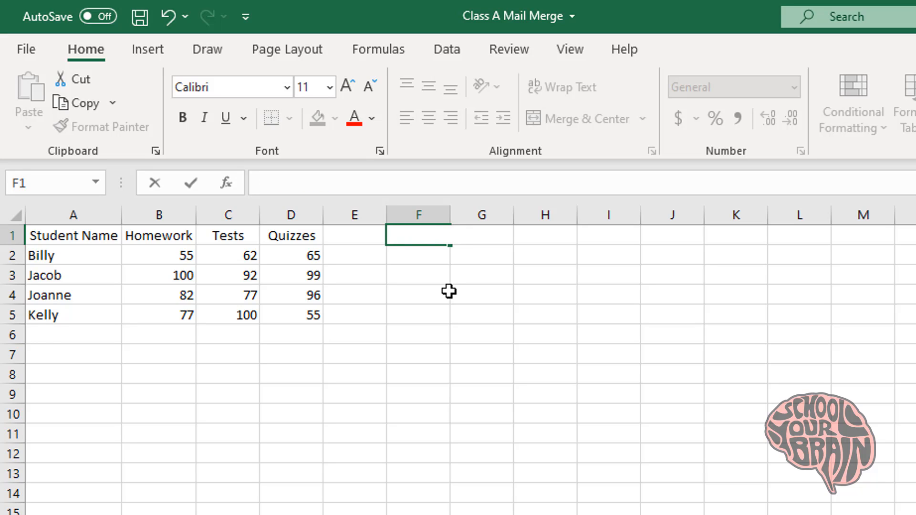
text(Mom)
key(Tab)
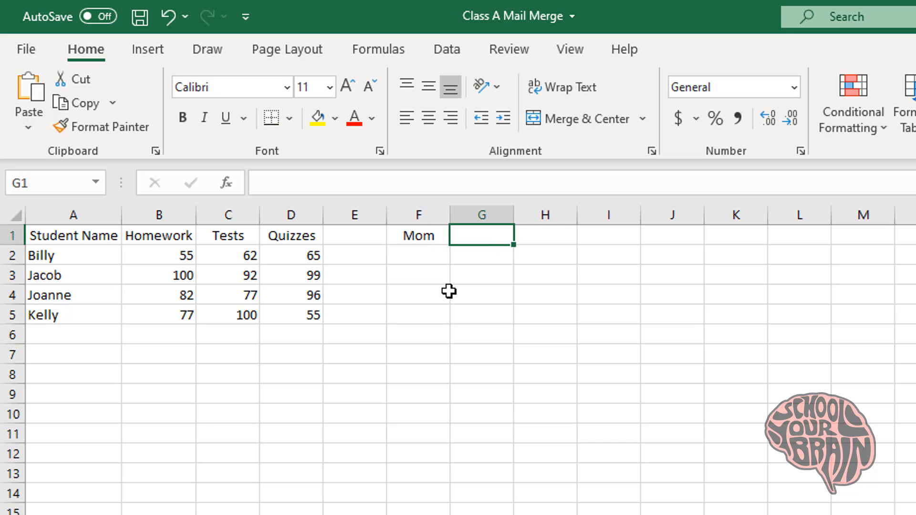
key(shift+Tab)
key(F2)
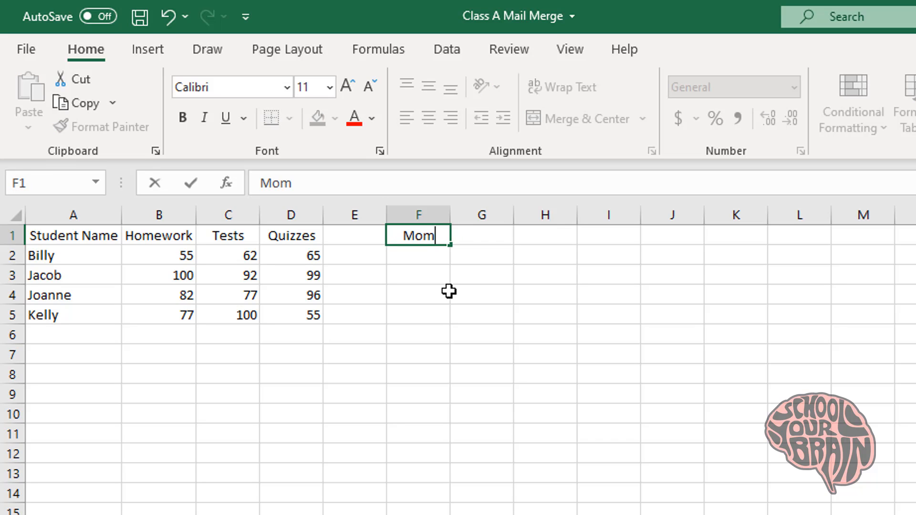
text(Email)
key(Tab)
text(Dat)
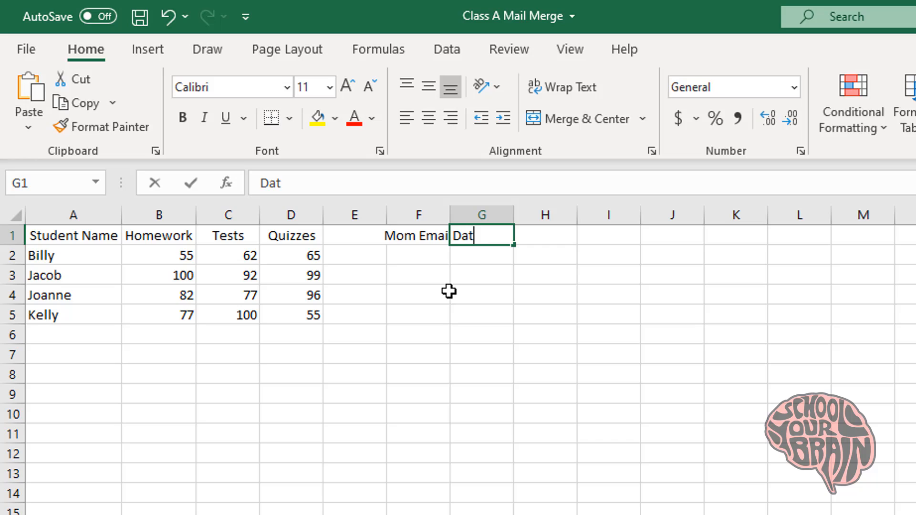
key(BackSpace)
text(d Emai)
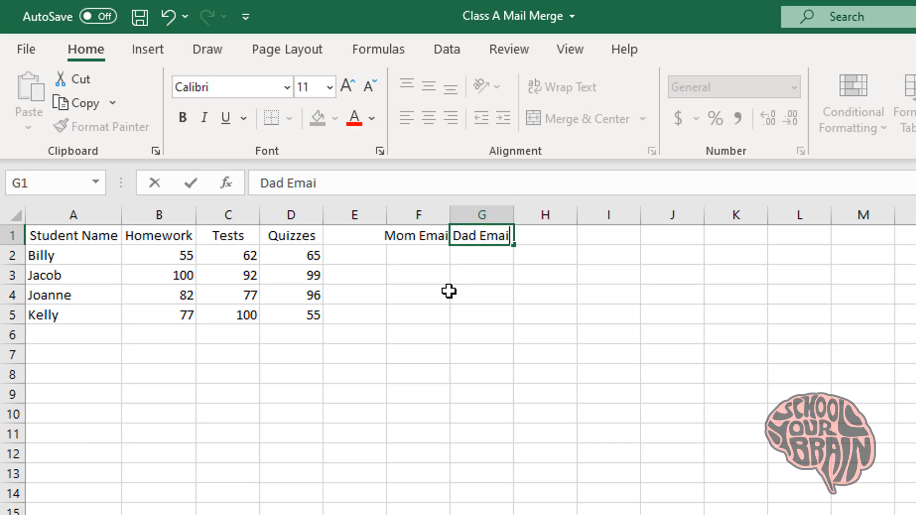
text(l)
key(Return)
Autofit columns F and G, add Student Email in H1, and autofit column H
drag(447, 215, 447, 215)
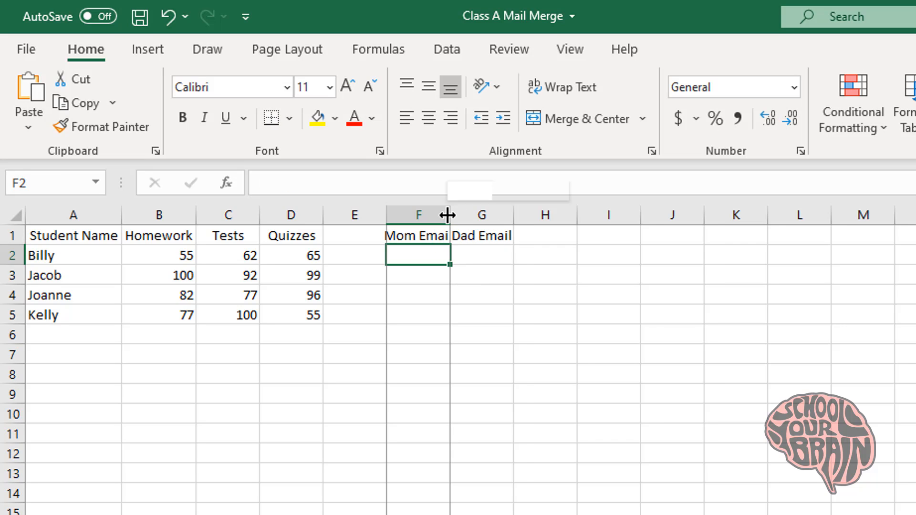
double_click(447, 215)
double_click(524, 216)
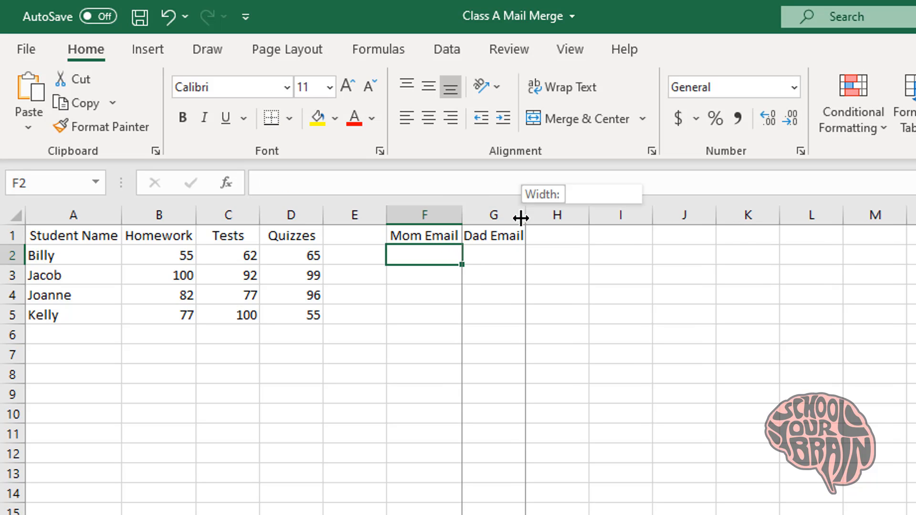
click(546, 247)
click(553, 238)
text(Studen)
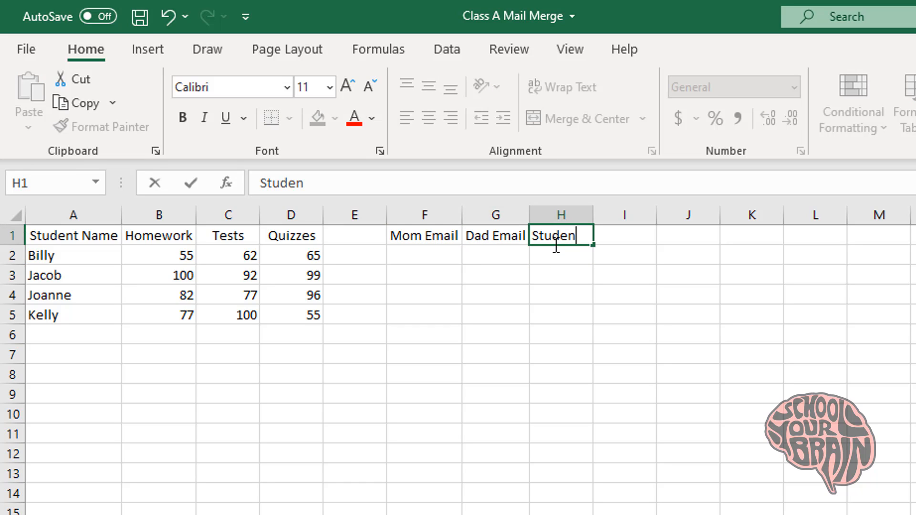
text(t Email)
key(Return)
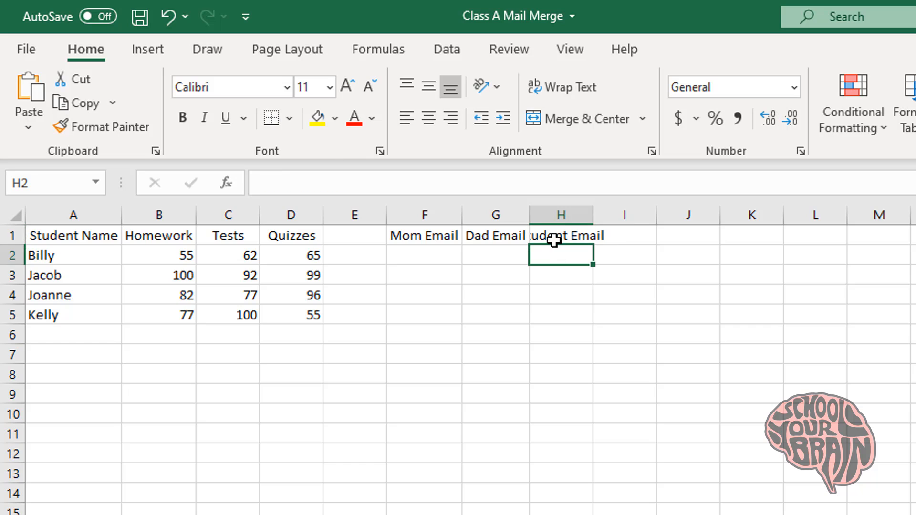
double_click(595, 210)
Begin typing the first mom email address in F2
click(455, 260)
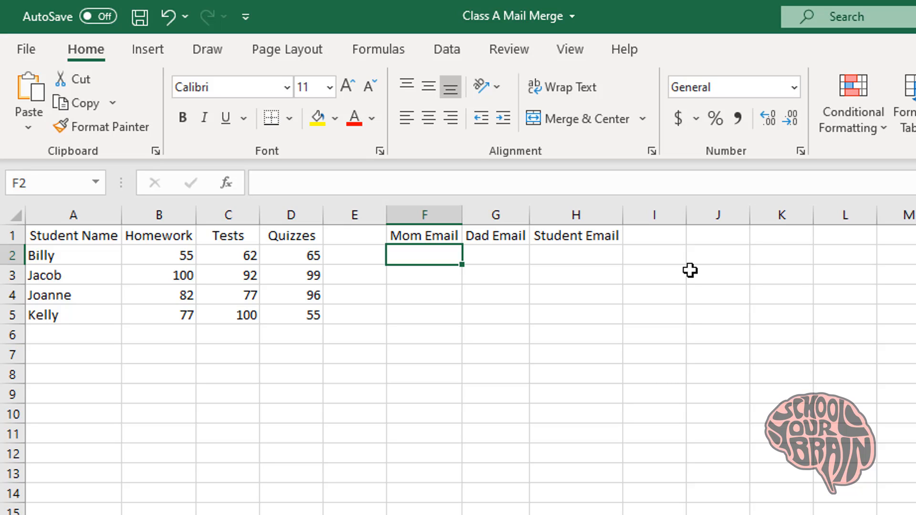
text(mom!@)
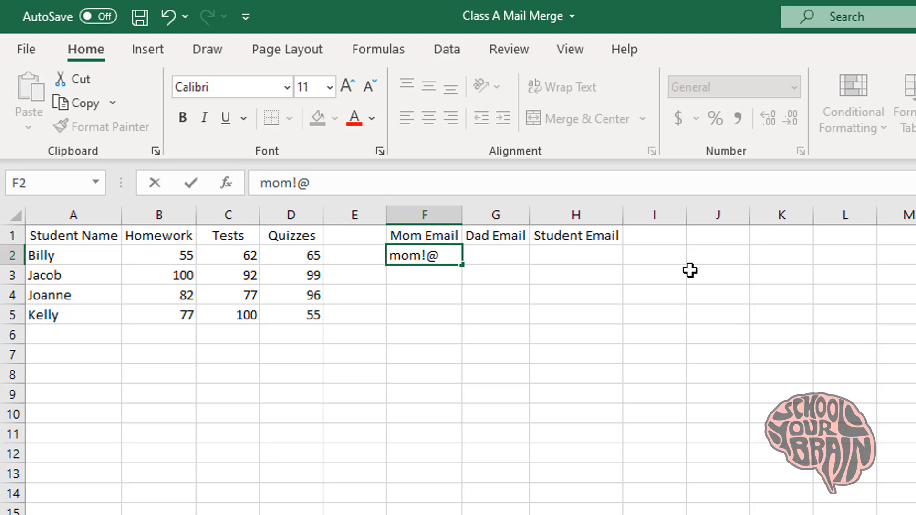
key(BackSpace)
Finish and correct the first mom address in F2, then remove its hyperlink
text(@mom.com)
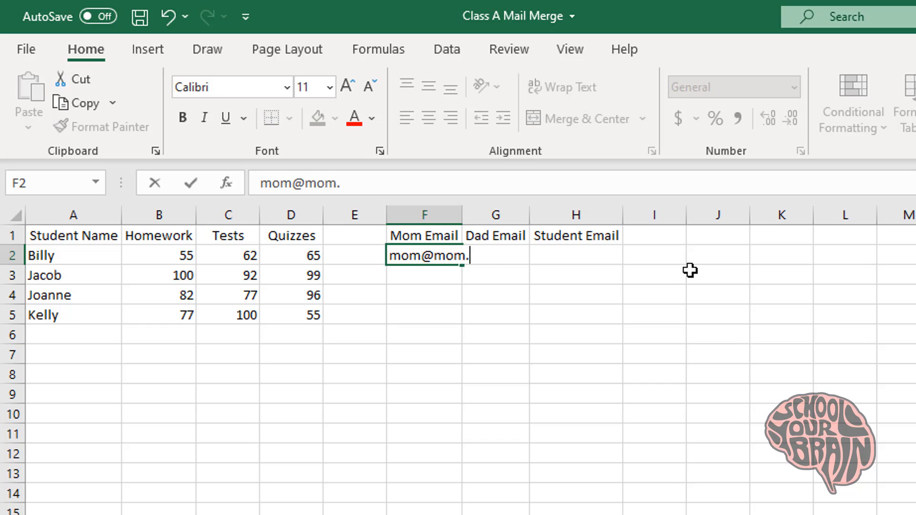
key(ctrl+Return)
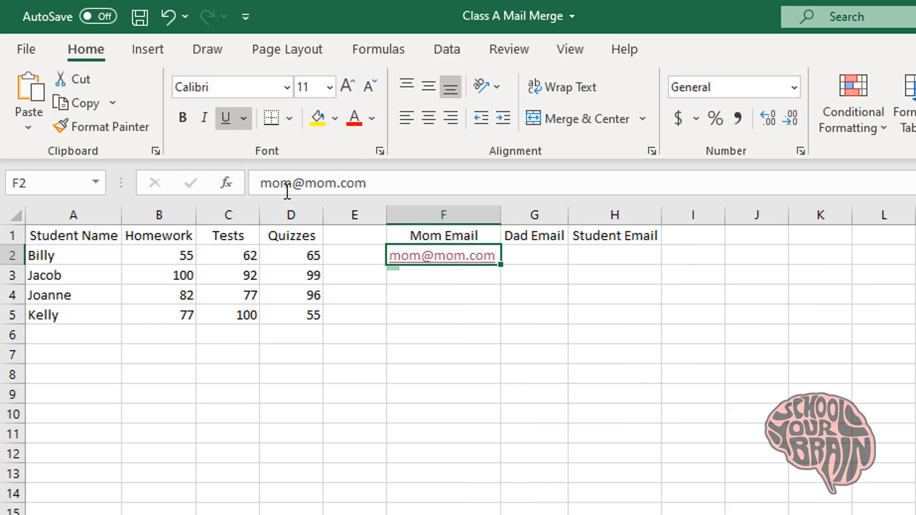
click(295, 184)
click(295, 183)
text(a)
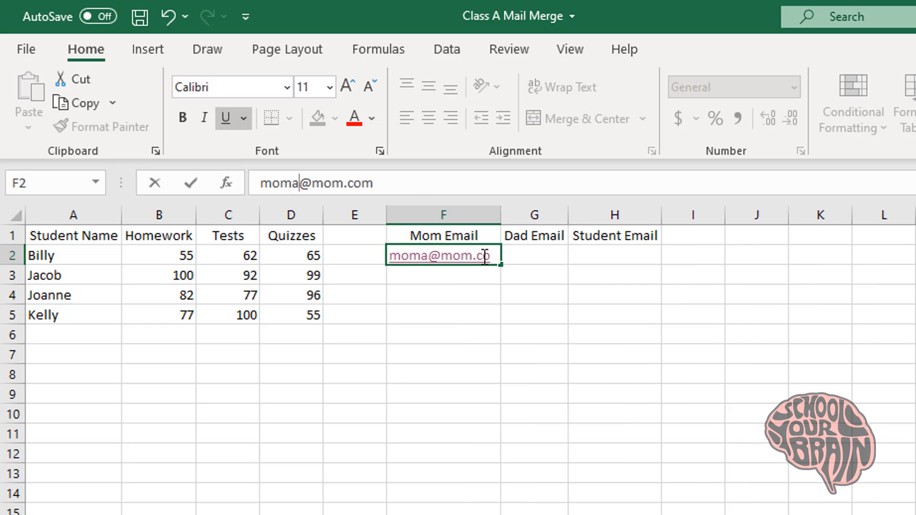
key(ctrl+Return)
key(Return)
click(491, 262)
right_click(491, 261)
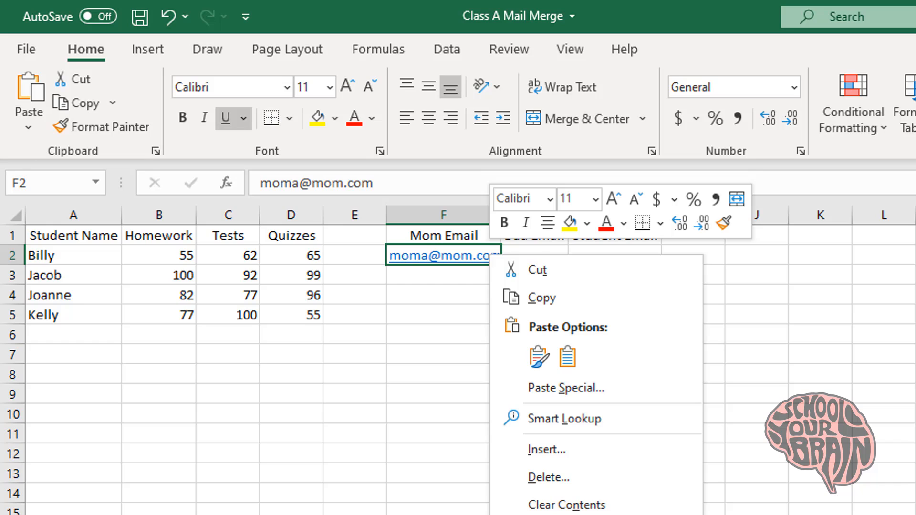
click(549, 514)
Fill F2's address down to F5, changing the letter before @ to b, c, d
drag(503, 267, 480, 327)
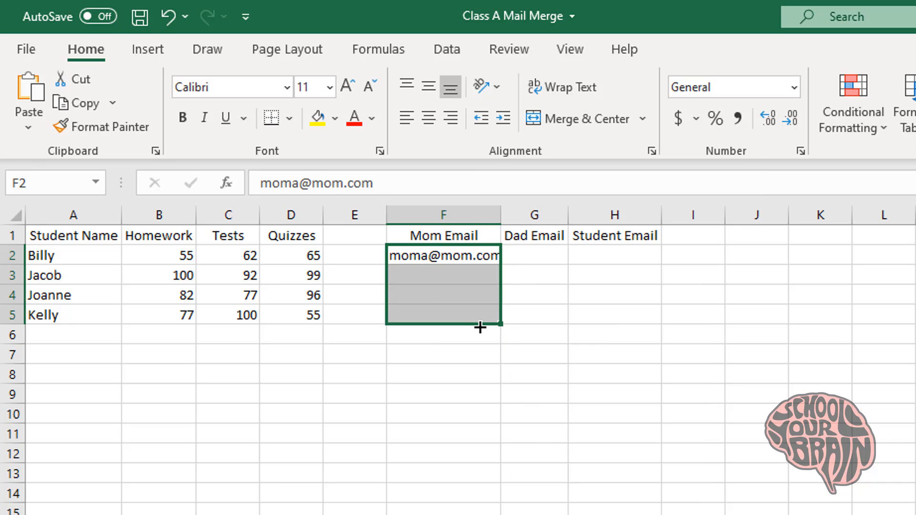
click(424, 275)
double_click(423, 276)
drag(422, 275, 429, 275)
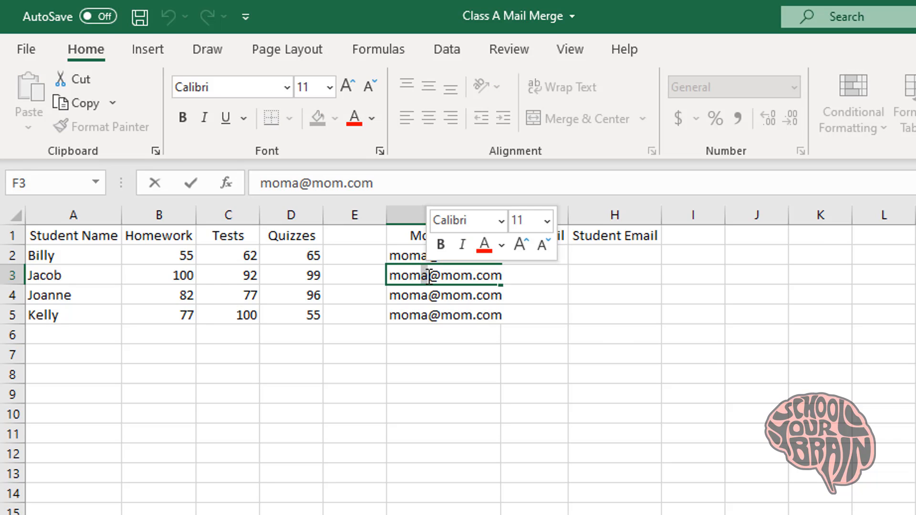
text(b)
click(424, 296)
double_click(428, 296)
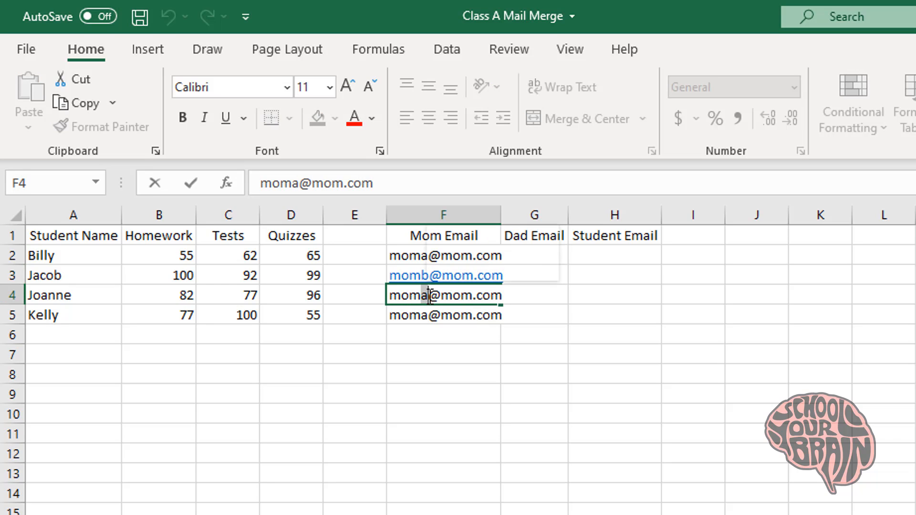
text(c)
drag(425, 295, 430, 315)
click(426, 314)
double_click(427, 314)
text(d)
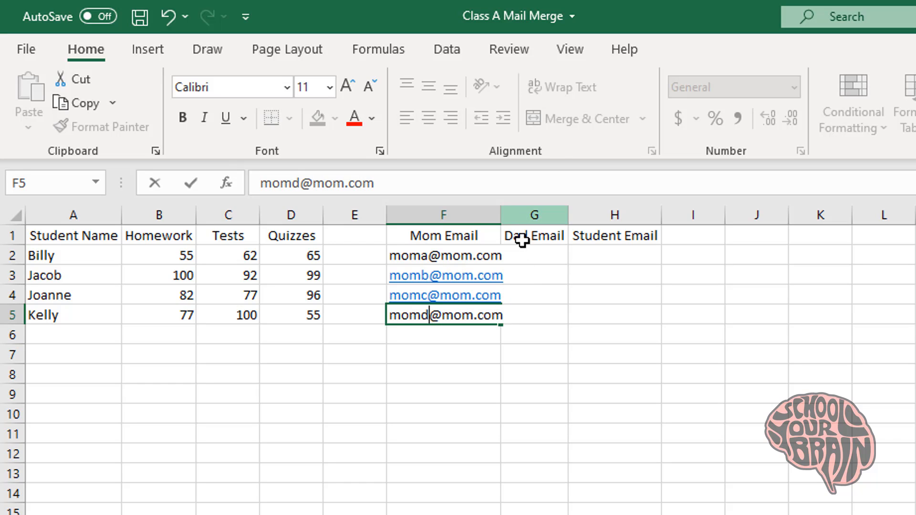
Autofit column F to fit the mom email addresses
click(497, 215)
double_click(501, 214)
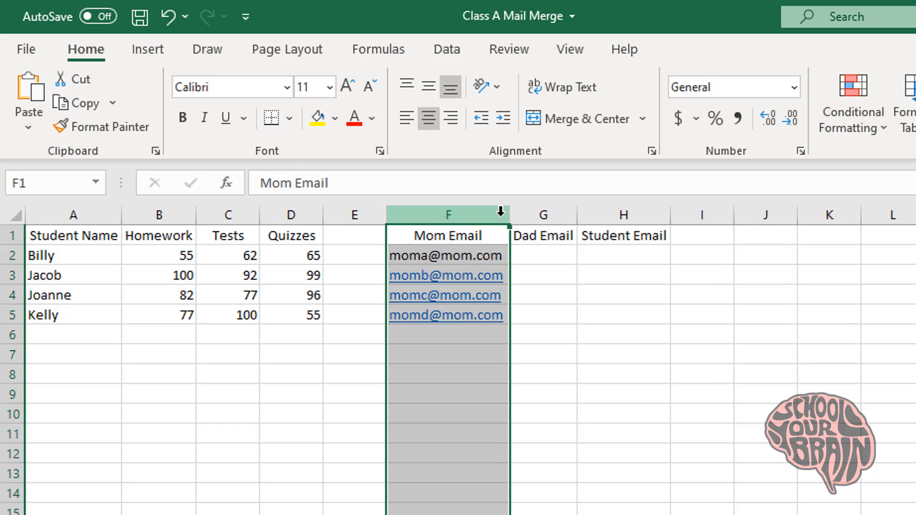
click(535, 256)
Enter the first two sample dad addresses in G2 and G3, then autofit column G
text(dad)
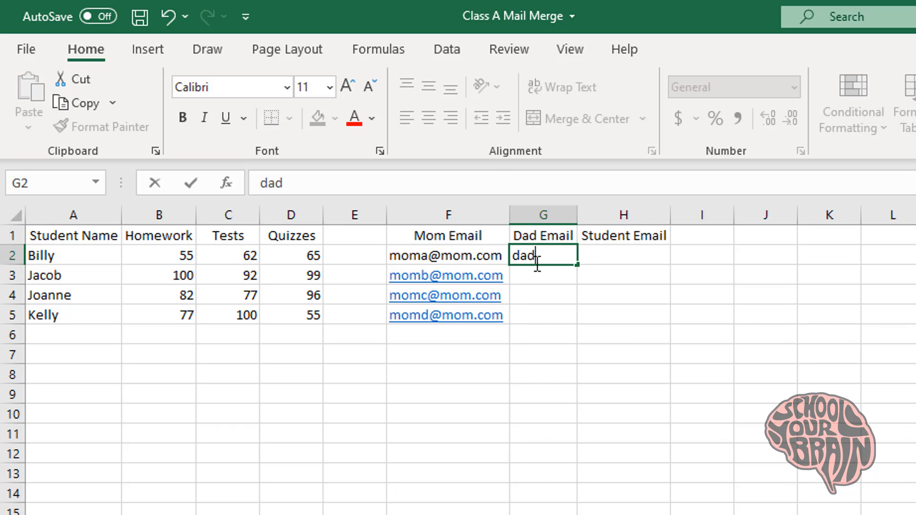
text(a@dad.com)
key(Return)
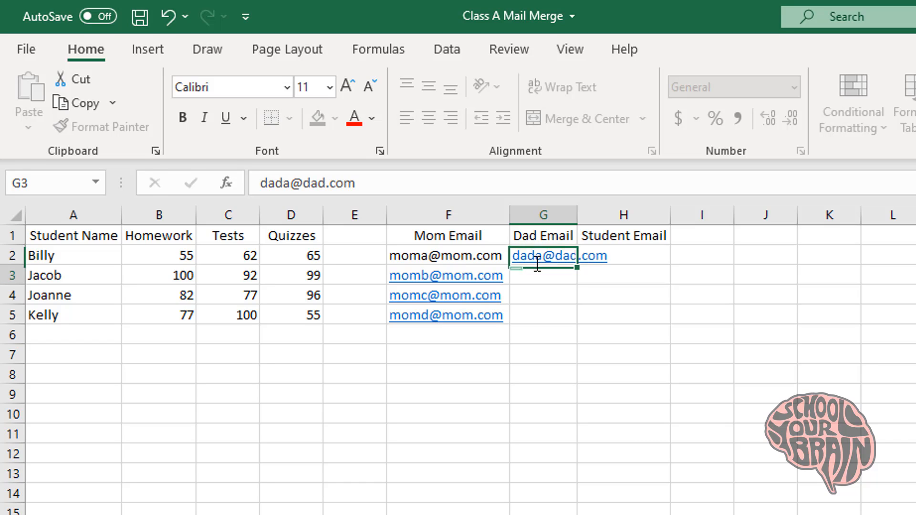
text(dada)
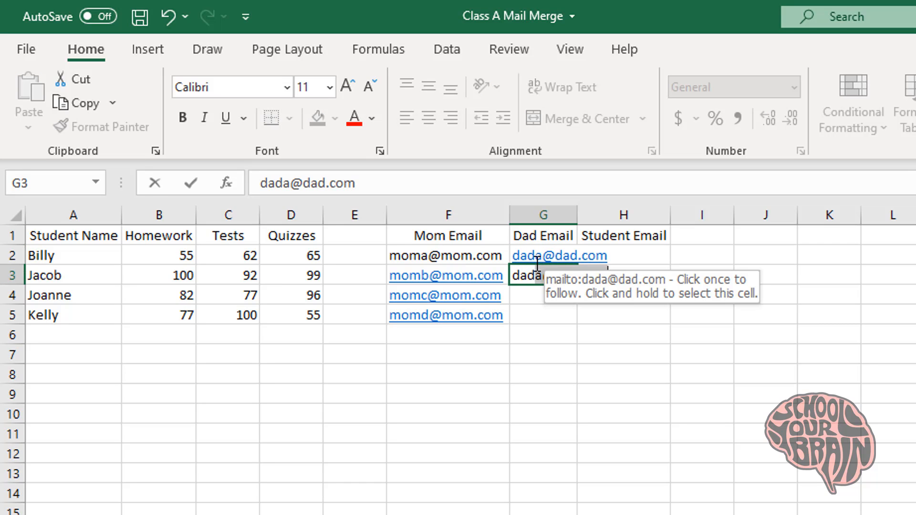
key(BackSpace)
key(BackSpace)
text(b@dad)
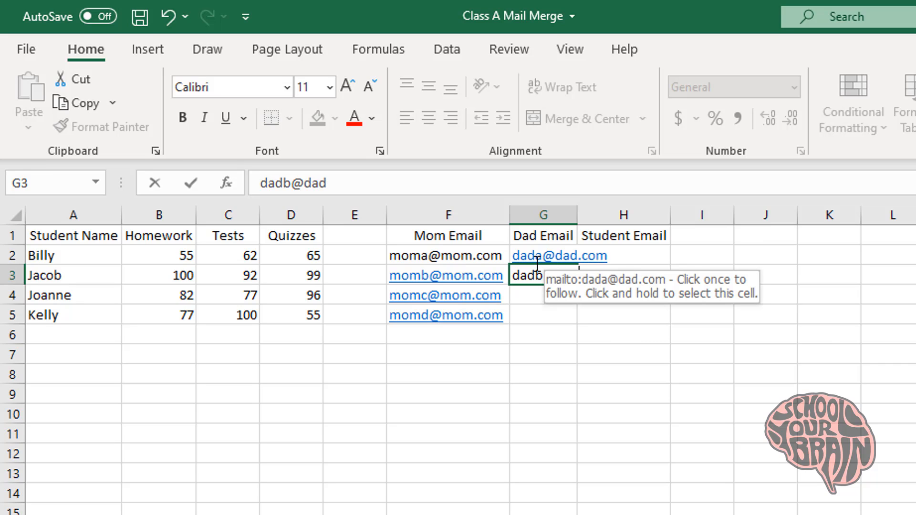
text(.com)
key(Return)
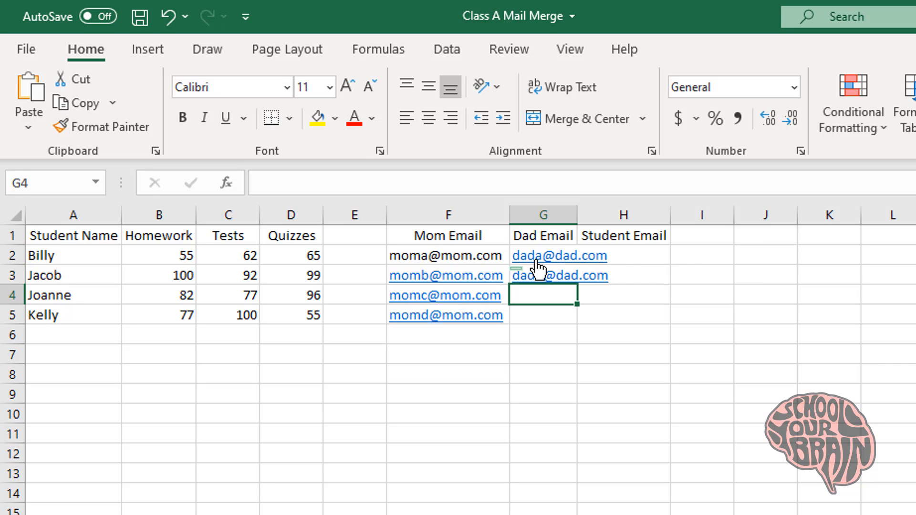
double_click(577, 214)
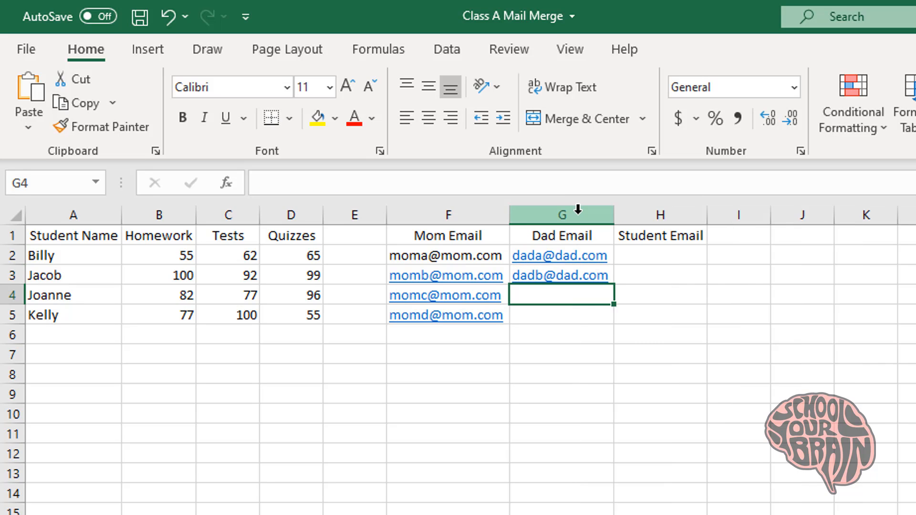
Remove the hyperlinks from G2, G3 and the mom emails in F3:F6
right_click(595, 257)
click(620, 514)
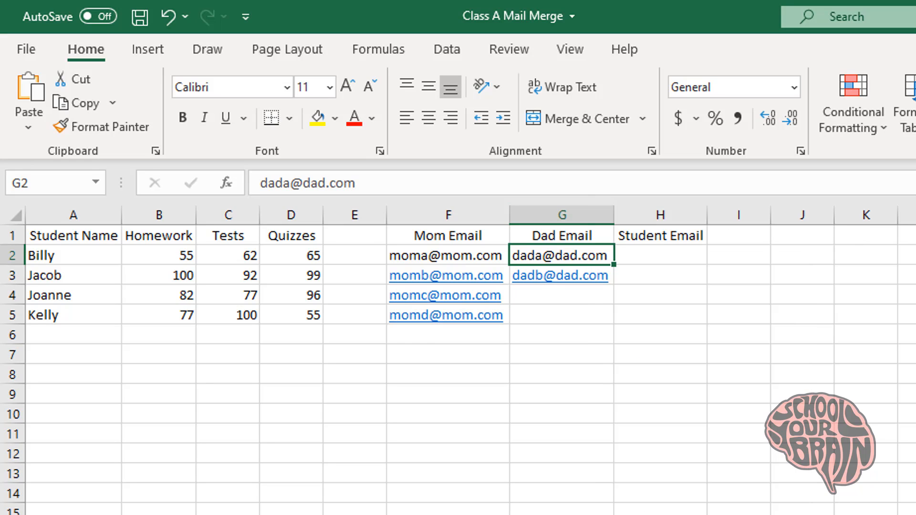
right_click(595, 288)
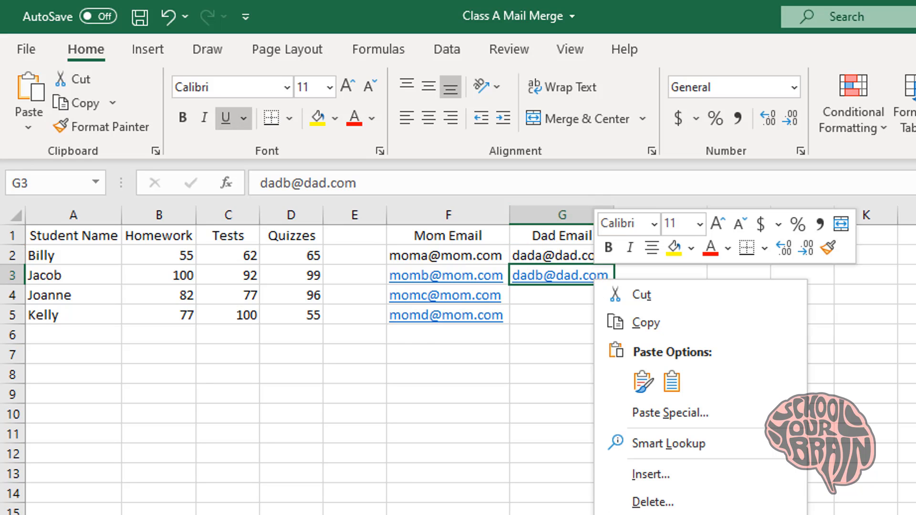
click(620, 514)
right_click(487, 282)
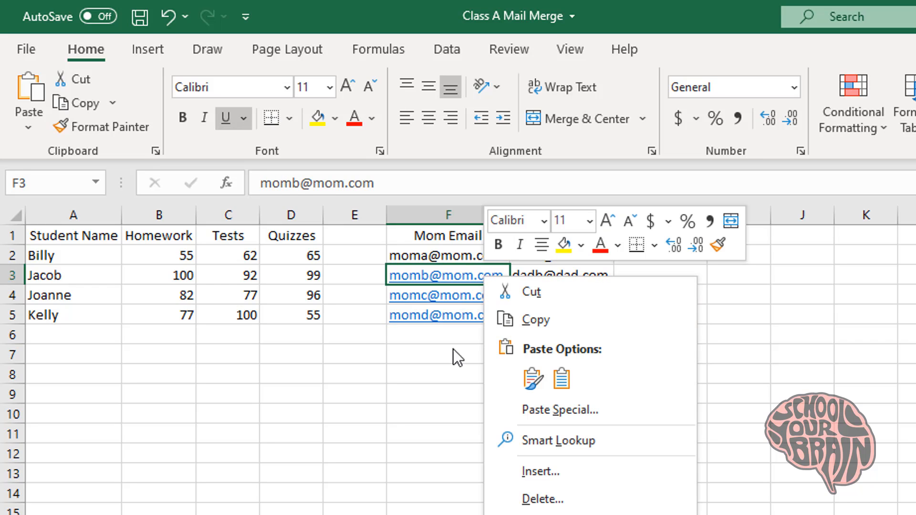
click(419, 342)
drag(419, 339, 446, 285)
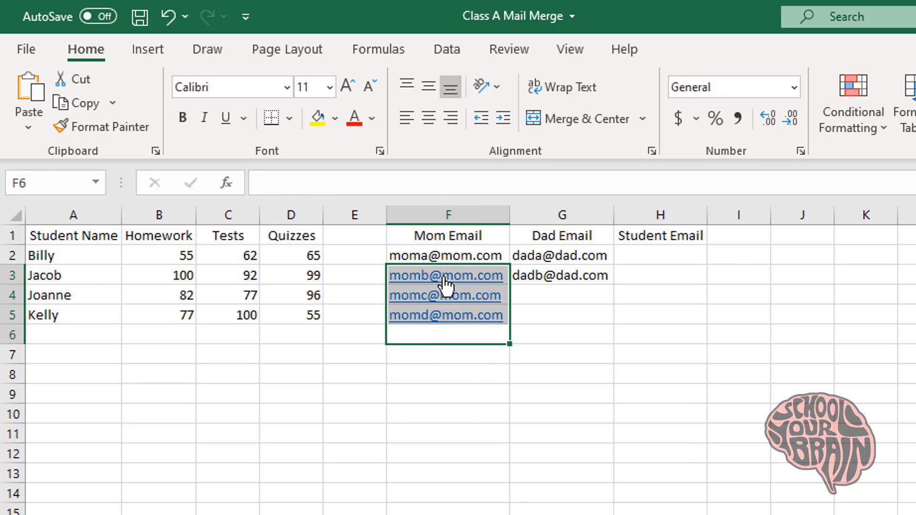
right_click(446, 285)
click(605, 512)
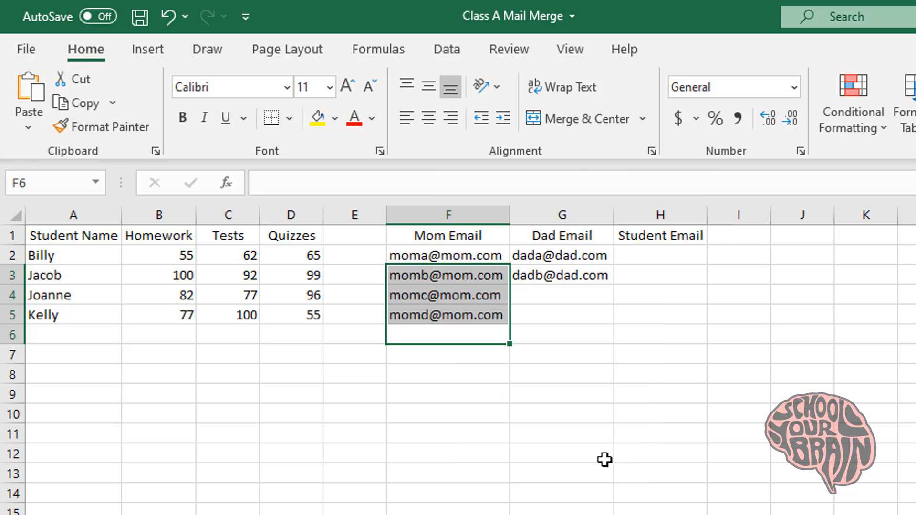
Copy G3's address into G4 and G5, changing the letter b to c and d
click(578, 278)
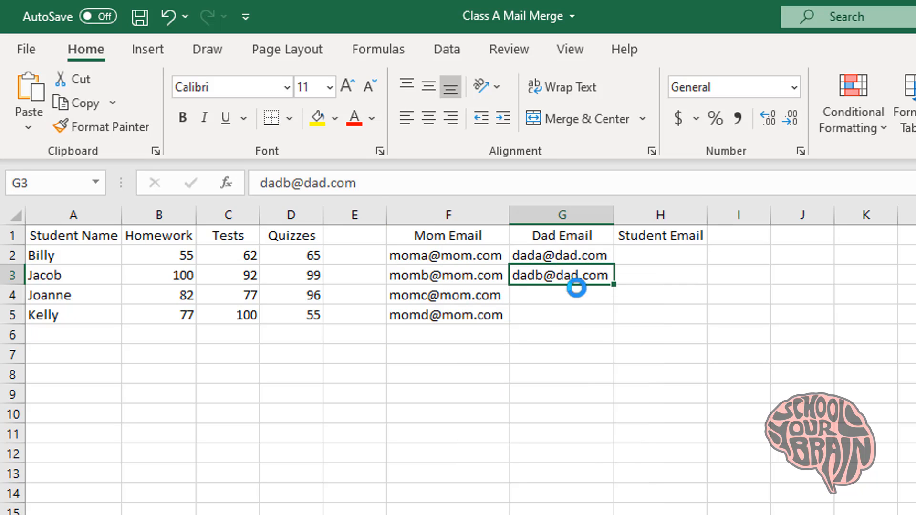
key(ctrl+c)
click(572, 298)
key(ctrl+v)
click(567, 317)
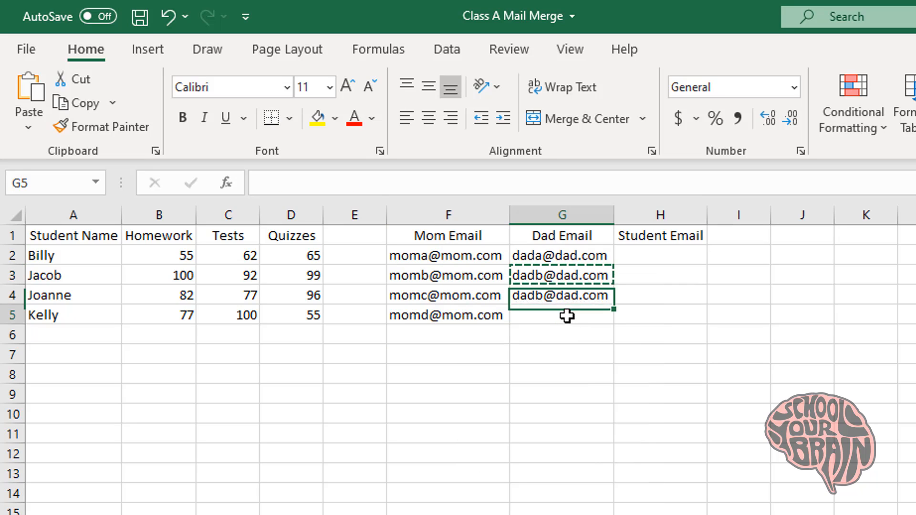
key(ctrl+v)
double_click(541, 296)
drag(535, 296, 544, 296)
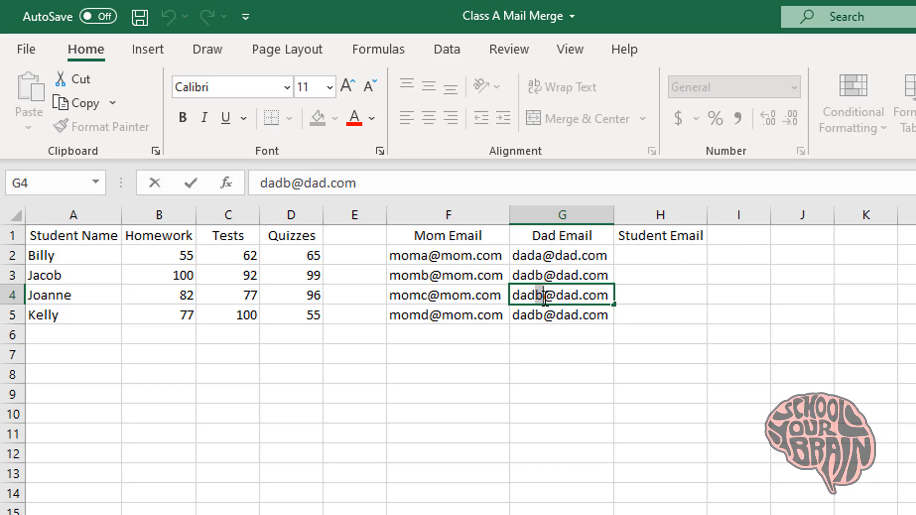
text(c)
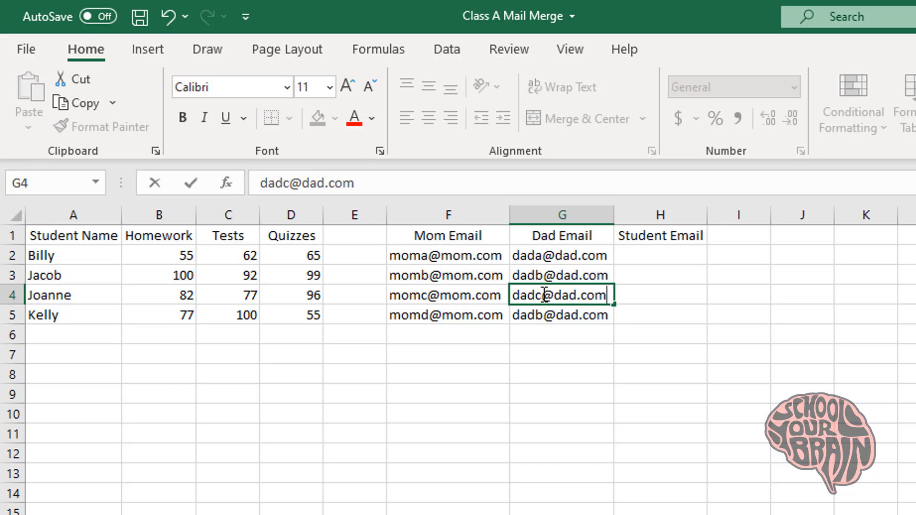
click(537, 317)
double_click(536, 316)
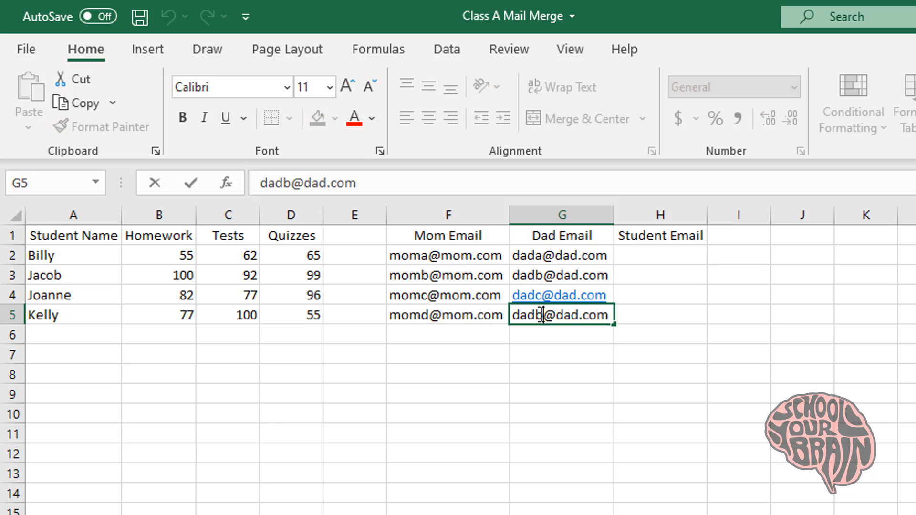
drag(535, 316, 547, 317)
text(d)
click(566, 338)
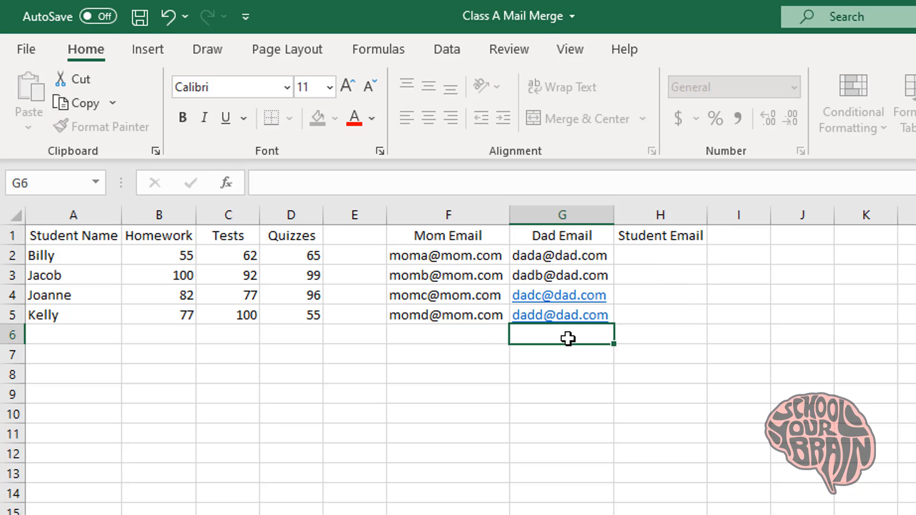
Remove the hyperlinks from the new dad addresses in G4:G5
shift+click(556, 296)
right_click(565, 298)
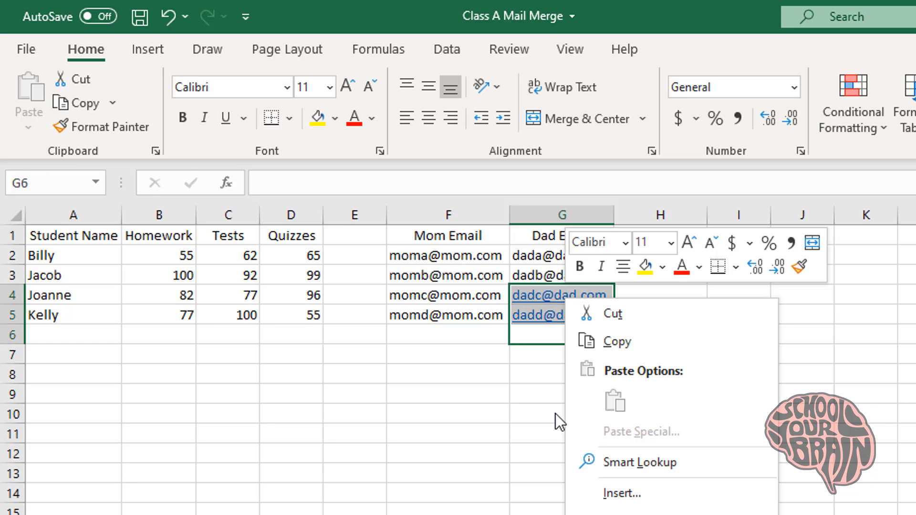
click(641, 514)
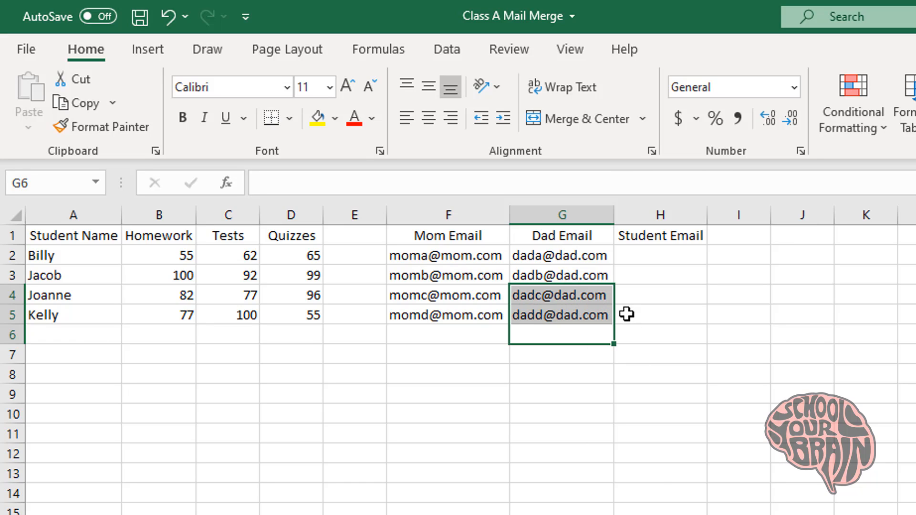
click(640, 257)
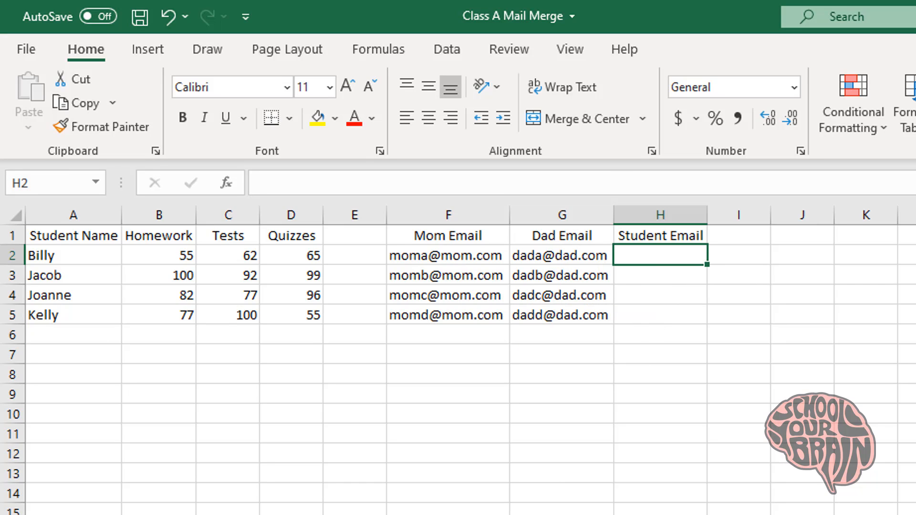
Enter the first sample student address in H2, autofit column H, and fill it down to H5 as plain text
text(student)
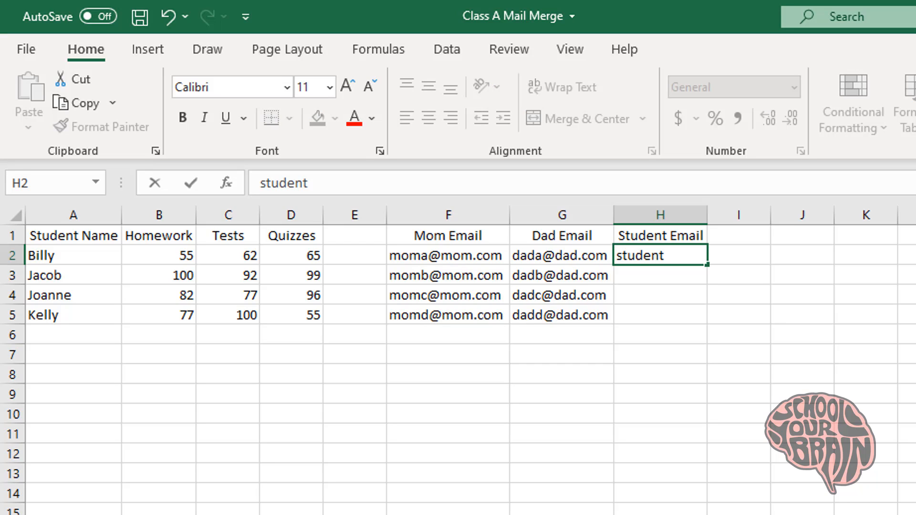
text(a@student.)
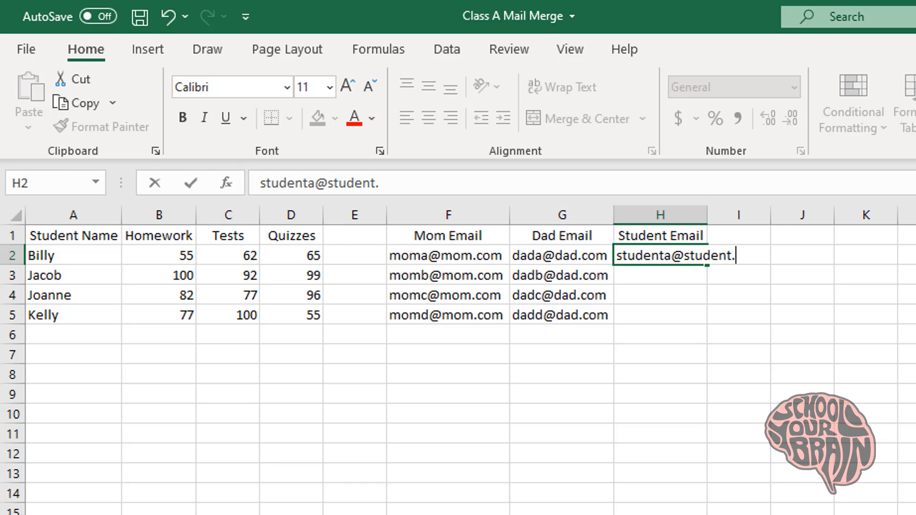
text(com)
key(Return)
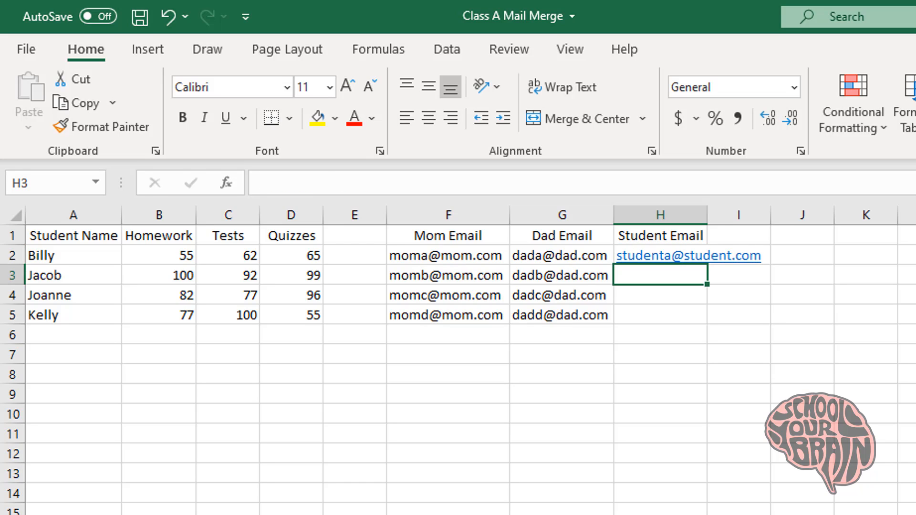
double_click(708, 214)
click(765, 255)
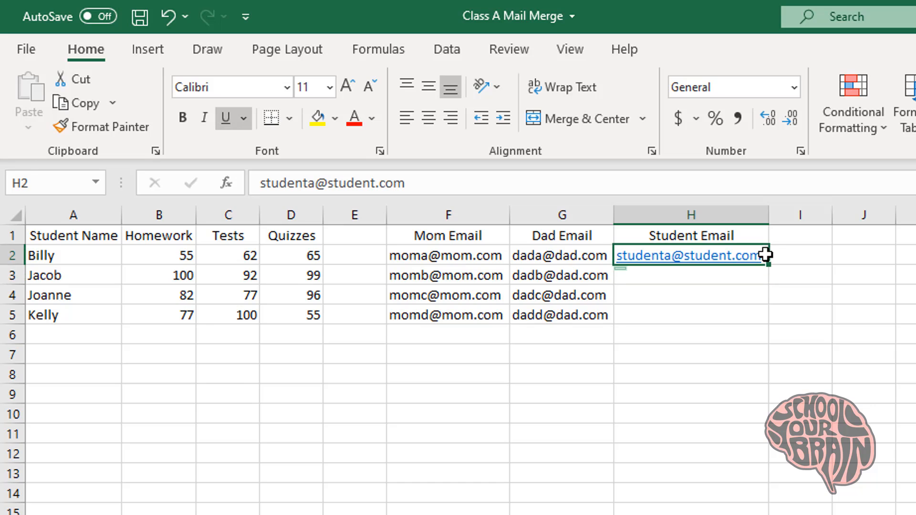
drag(768, 263, 753, 316)
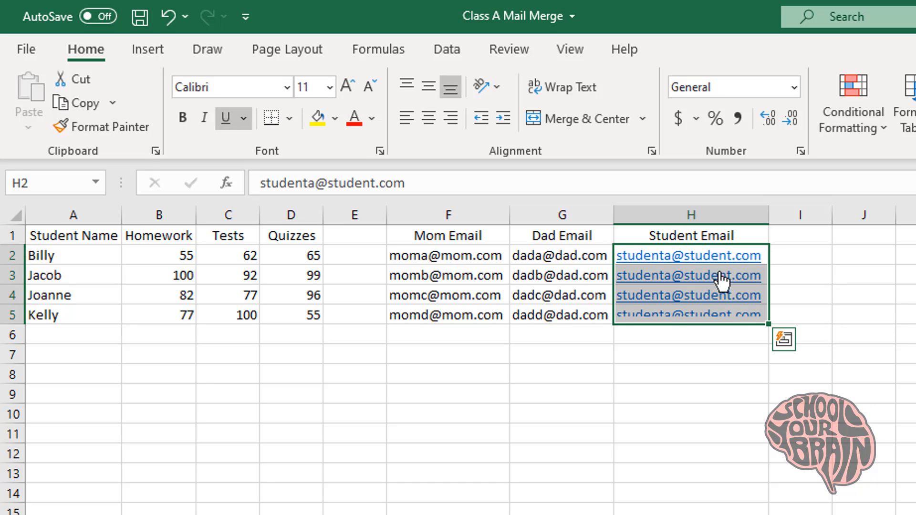
right_click(725, 258)
click(792, 514)
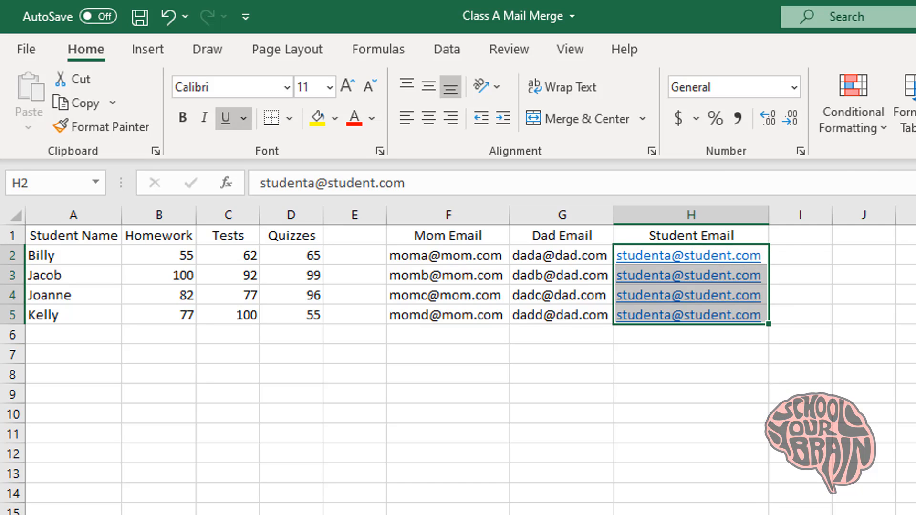
Change the letter before @ in H3, H4 and H5 to b, c and d
double_click(669, 275)
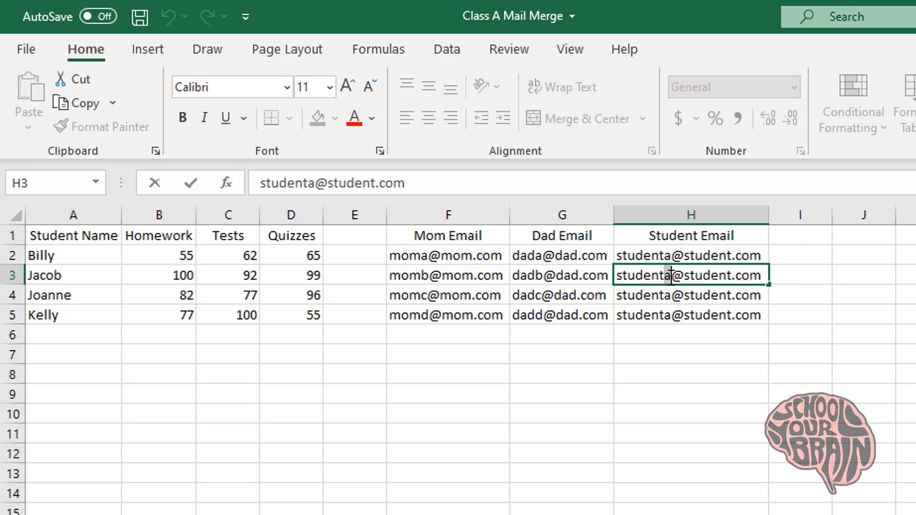
text(b)
click(670, 293)
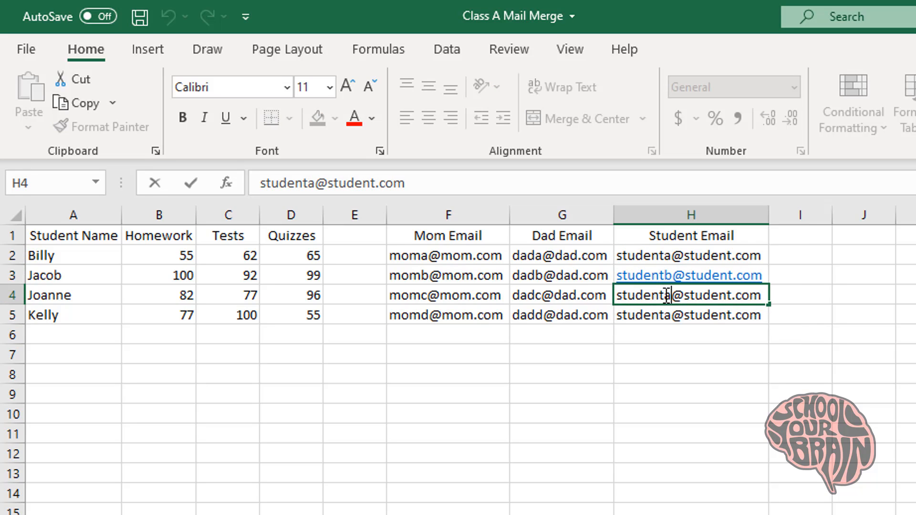
text(c)
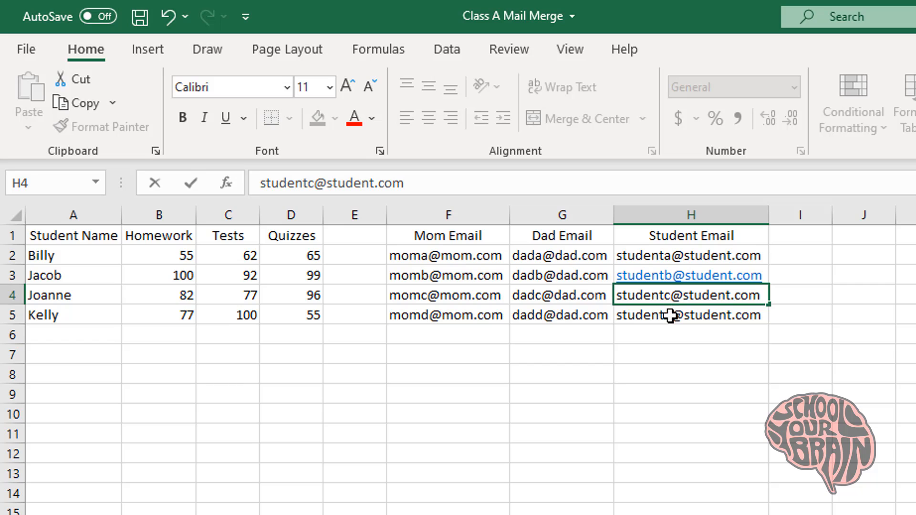
click(672, 316)
double_click(669, 315)
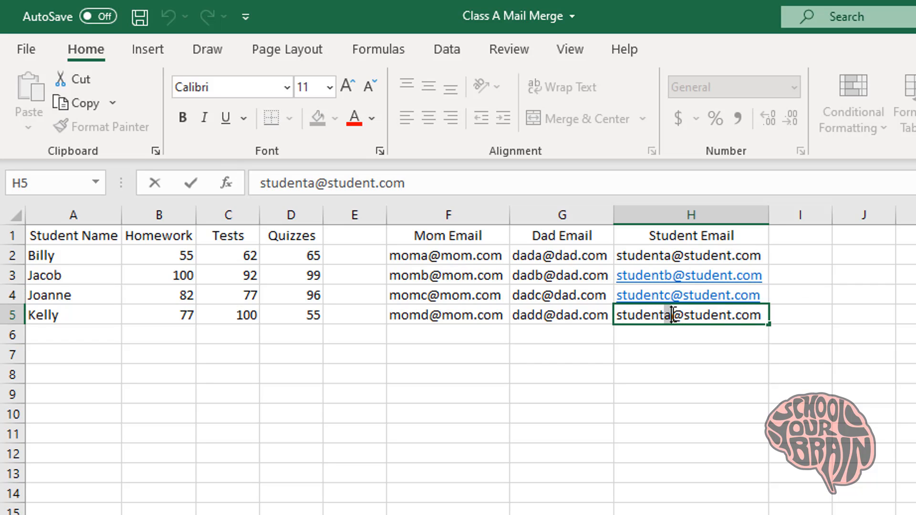
text(d)
click(752, 341)
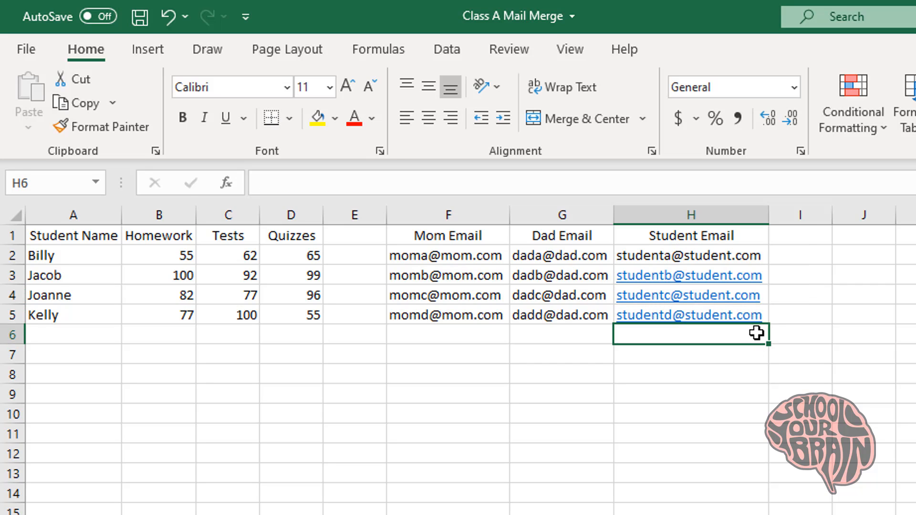
drag(756, 332, 756, 280)
right_click(759, 279)
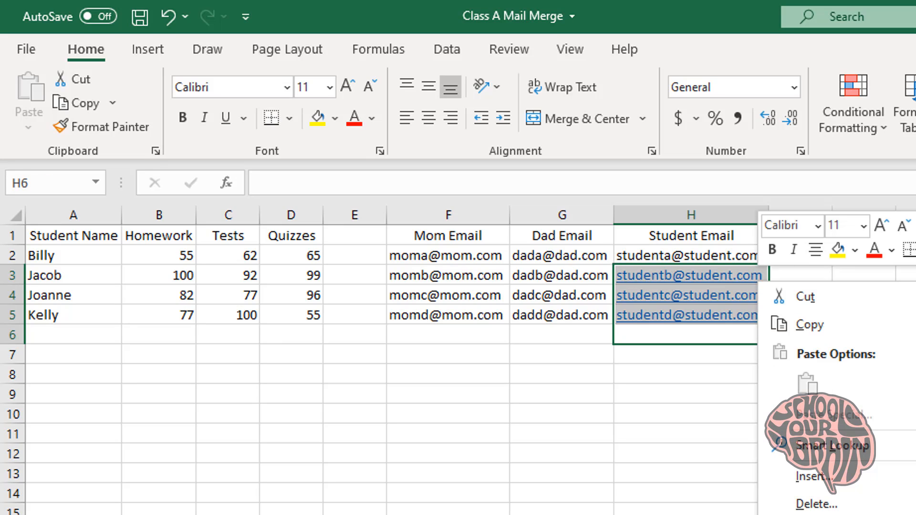
key(r)
click(696, 387)
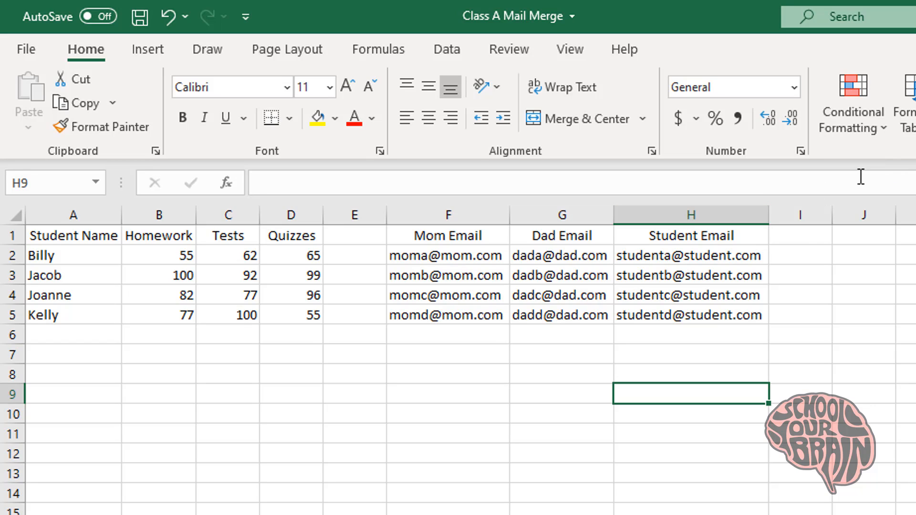
click(802, 233)
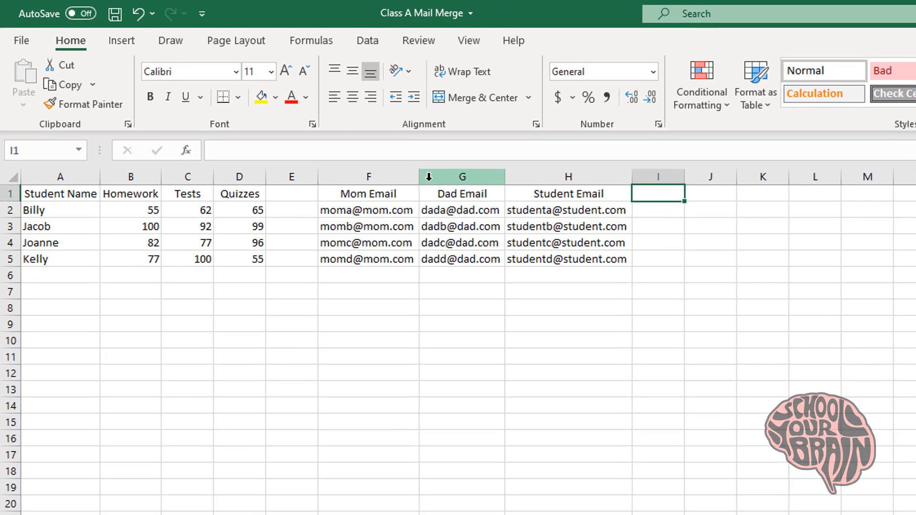
Insert blank columns before the Dad Email and Student Email columns
click(520, 214)
right_click(420, 174)
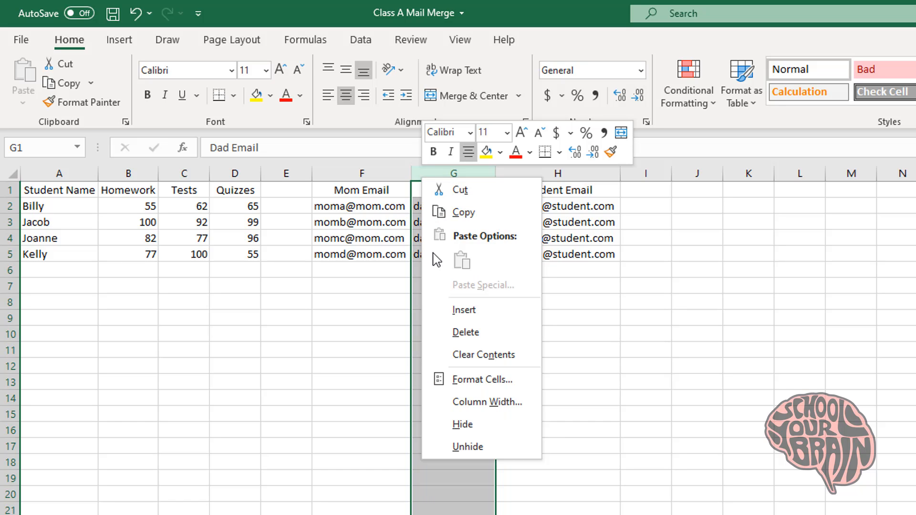
click(445, 311)
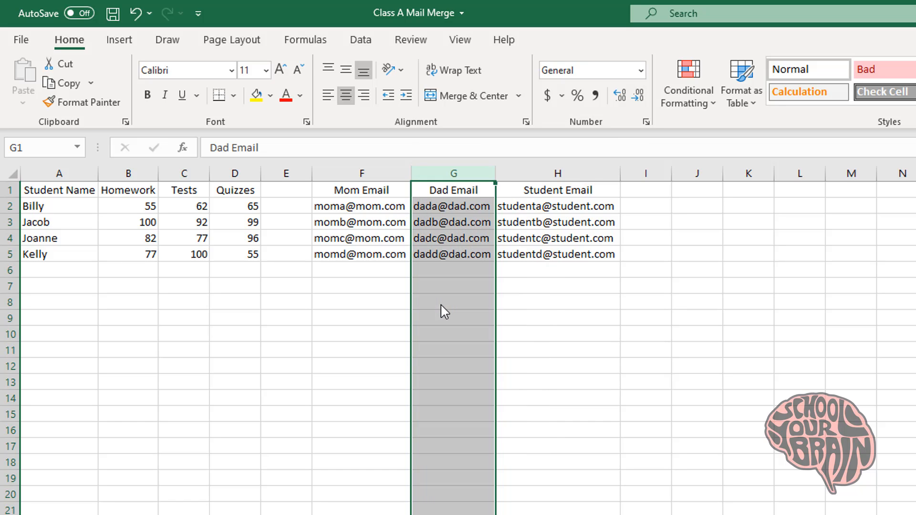
click(621, 174)
right_click(620, 174)
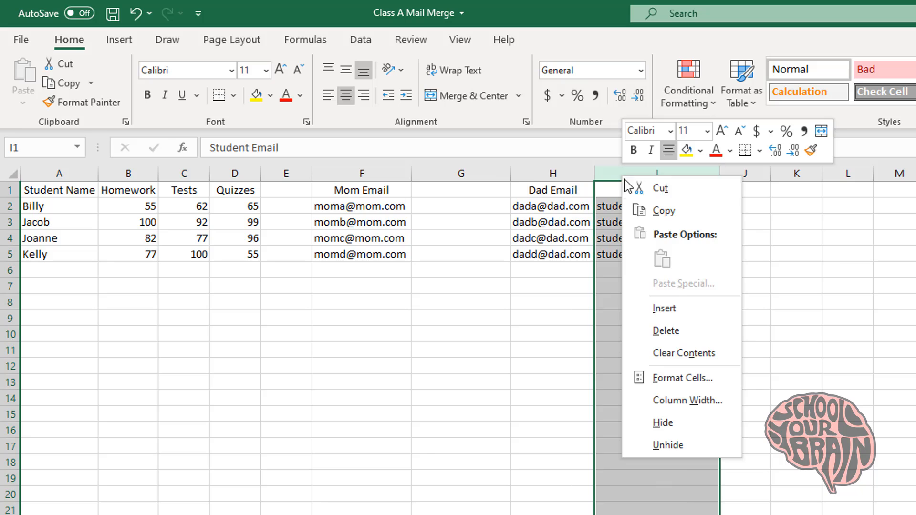
click(649, 307)
Enter moma, momb, momc and momd in G2:G5
click(453, 210)
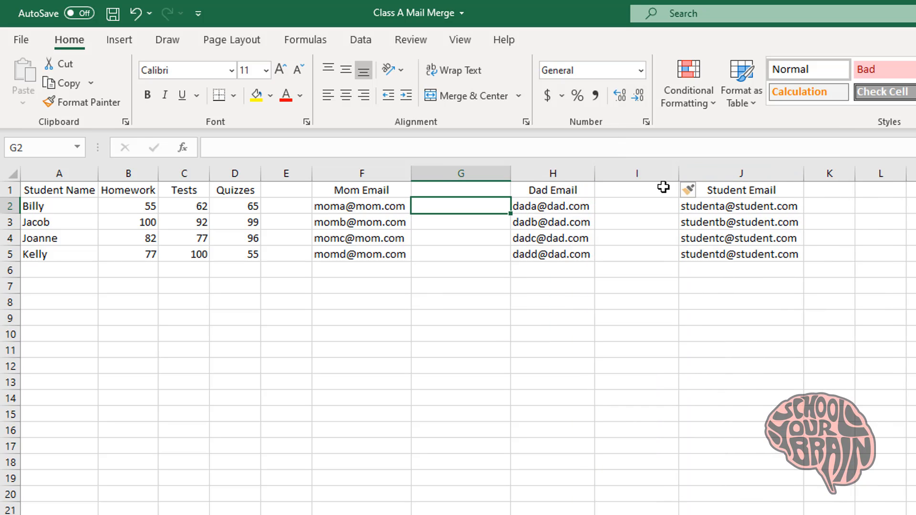
text(moma)
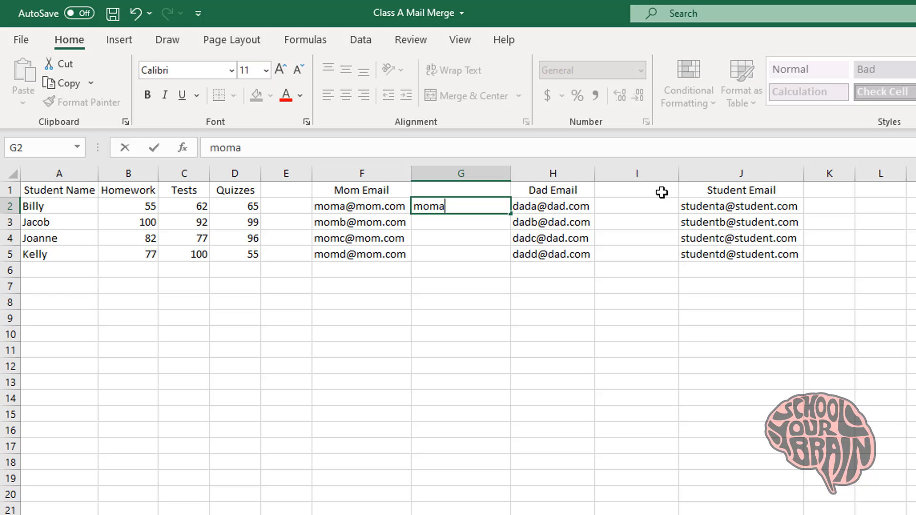
key(Return)
text(moma)
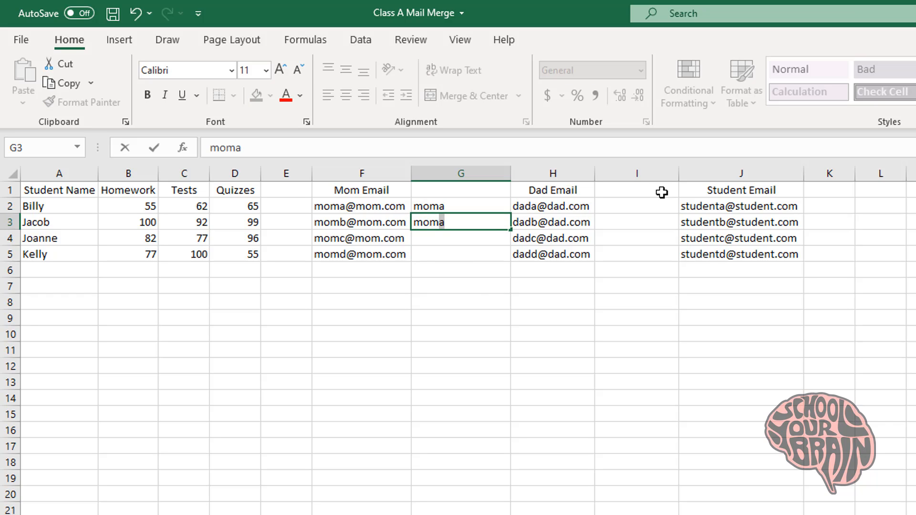
text(b)
key(Return)
text(mom)
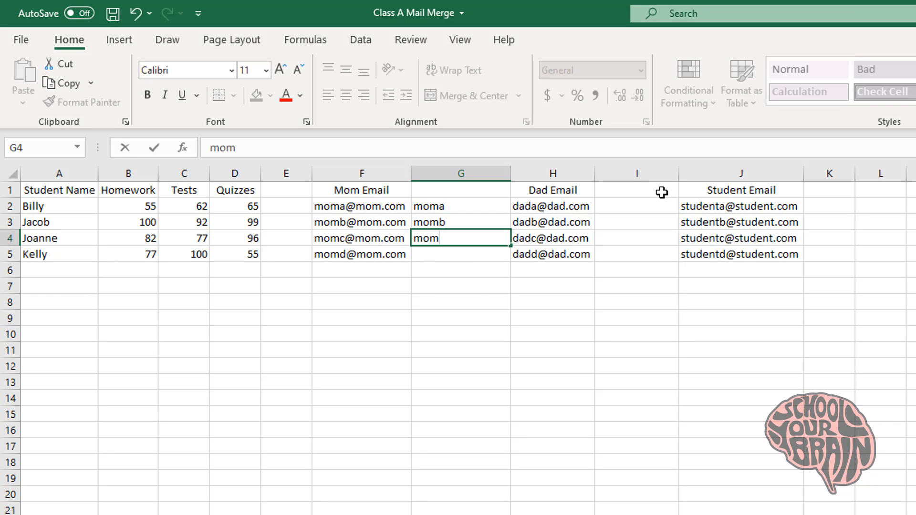
text(c)
key(Return)
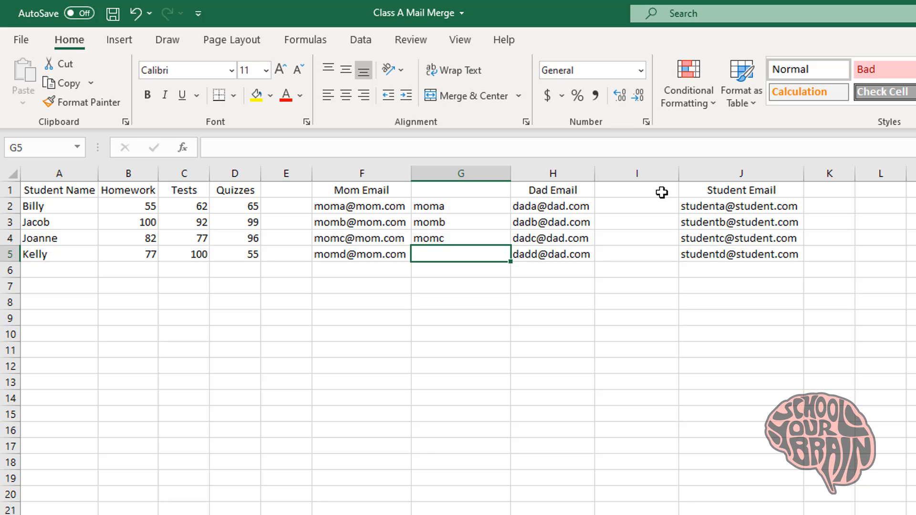
text(momd)
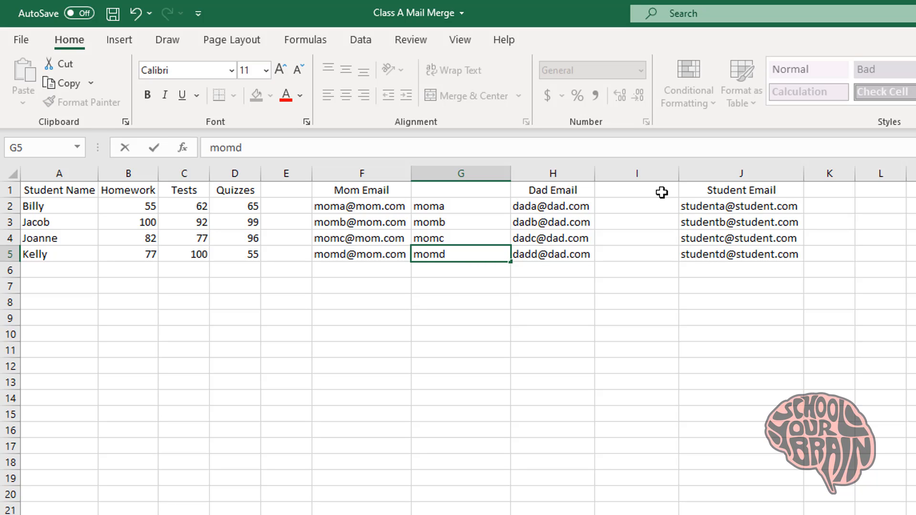
key(Return)
Enter dada, dadb, dadc and dadd in I2:I5
click(645, 209)
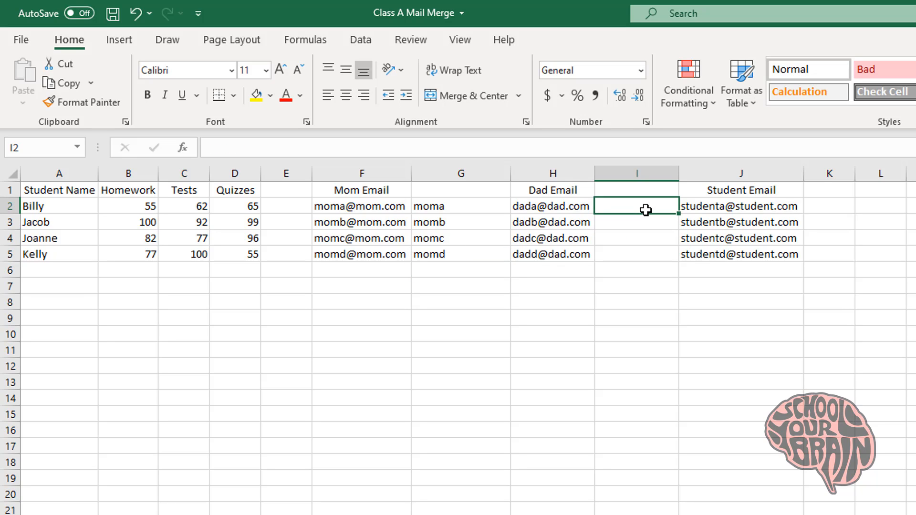
text(dada)
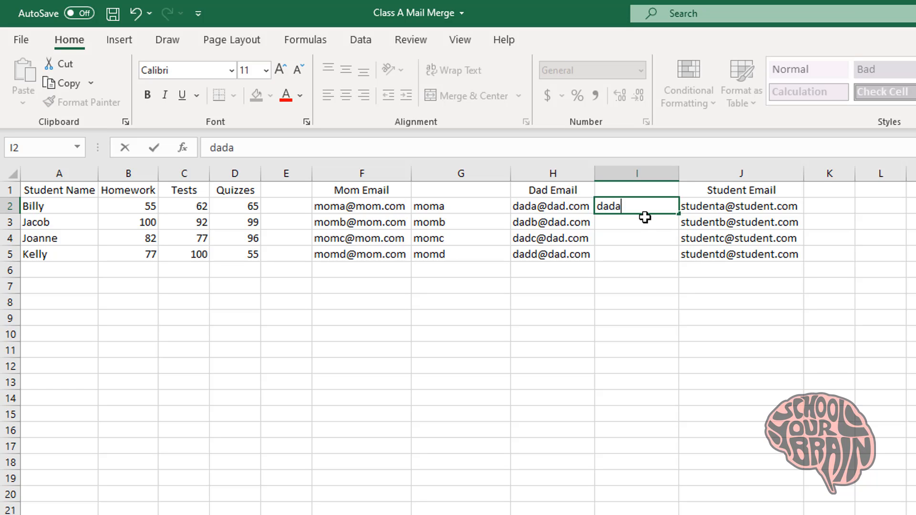
key(Return)
text(dadb)
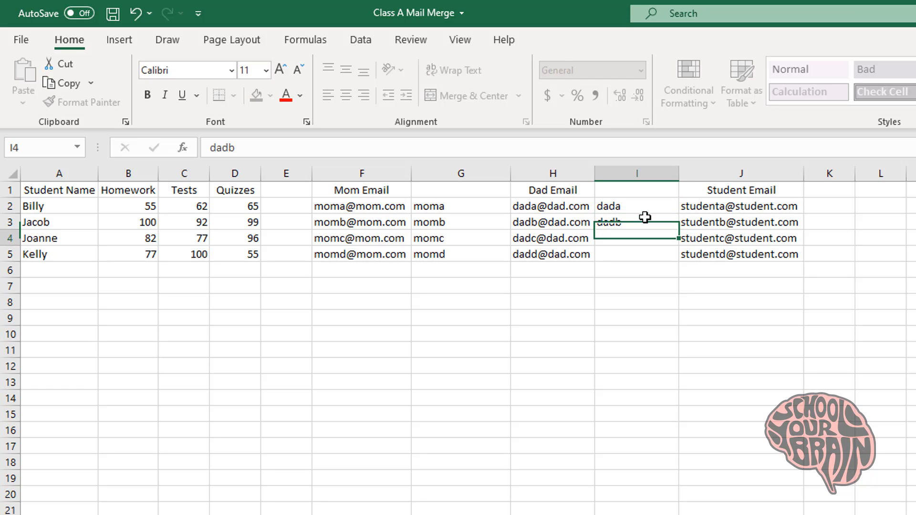
key(Return)
text(dadc)
key(Return)
text(dad)
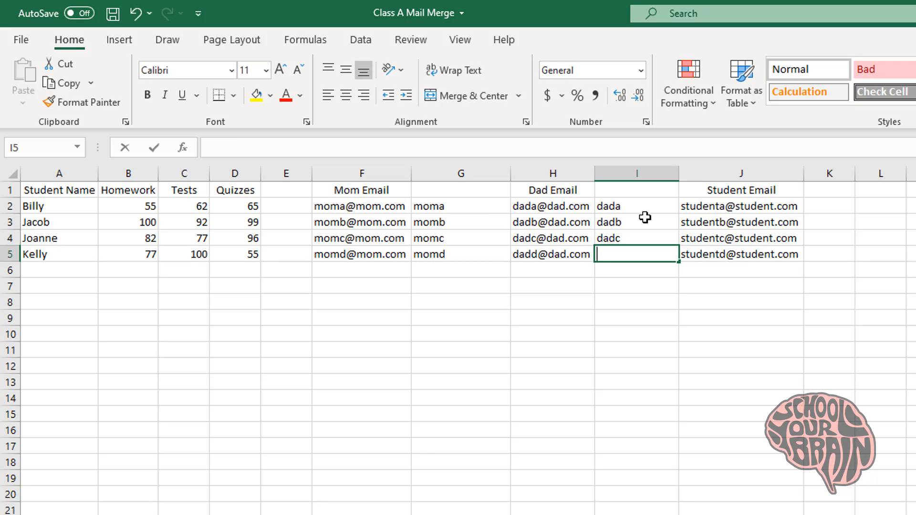
text(d)
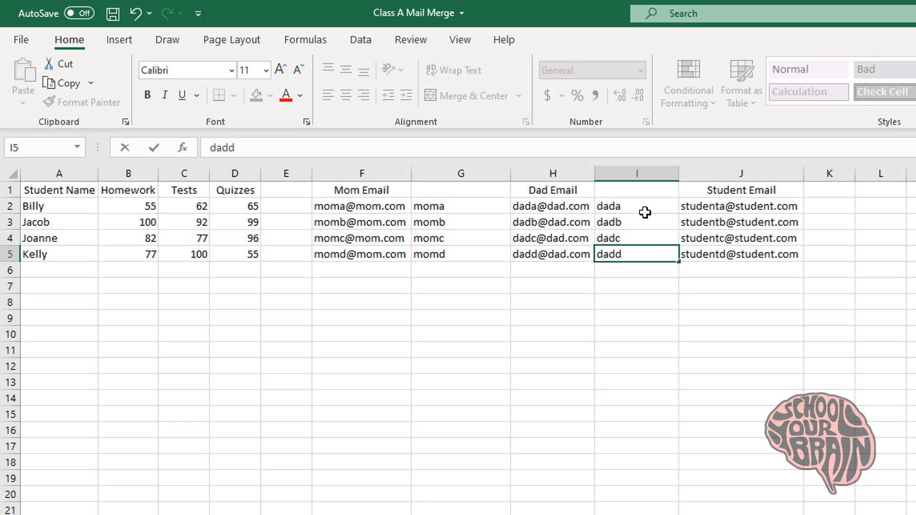
key(Return)
click(450, 194)
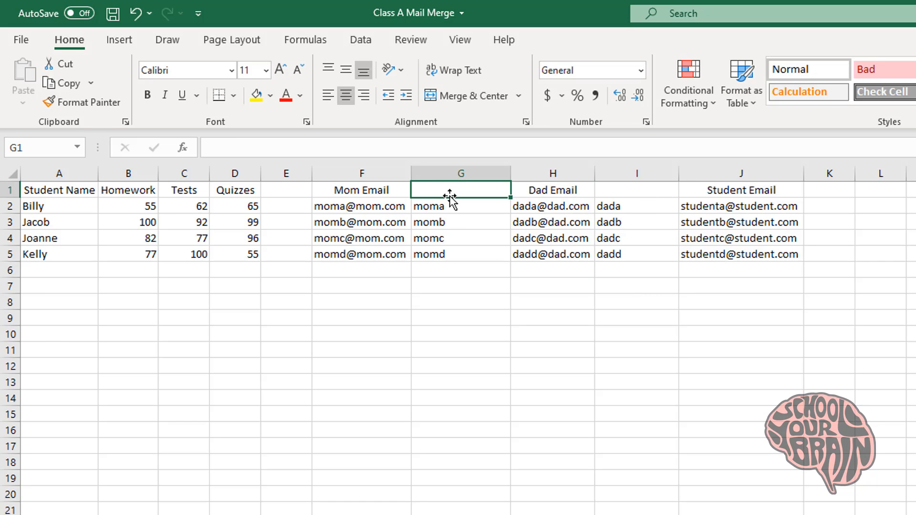
Add the headings First Name Mom in G1 and First Name Dad in H1
text(First Name)
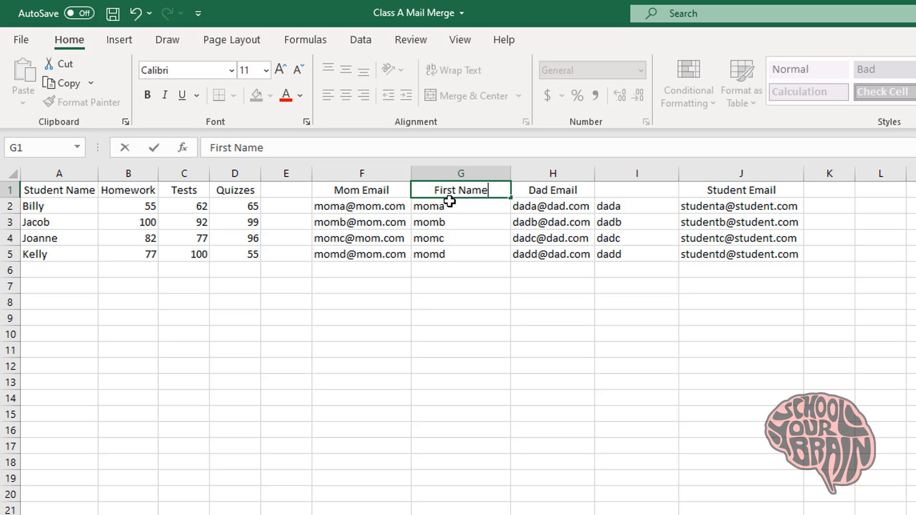
text( Mom)
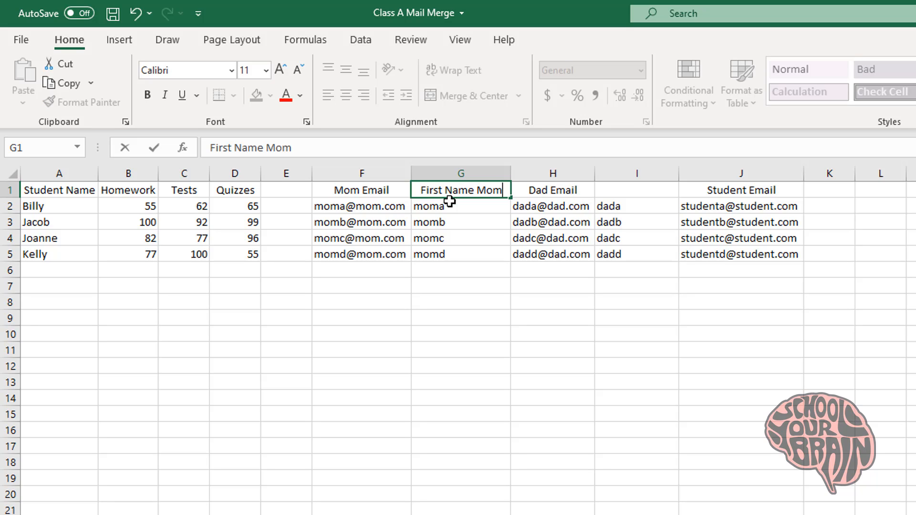
key(Tab)
key(Tab)
text(First Name)
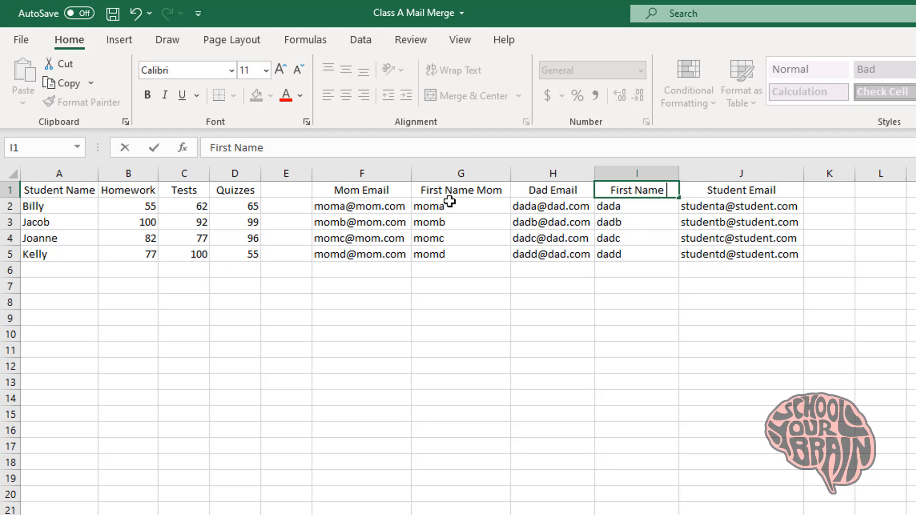
text( Dat)
key(BackSpace)
text(d)
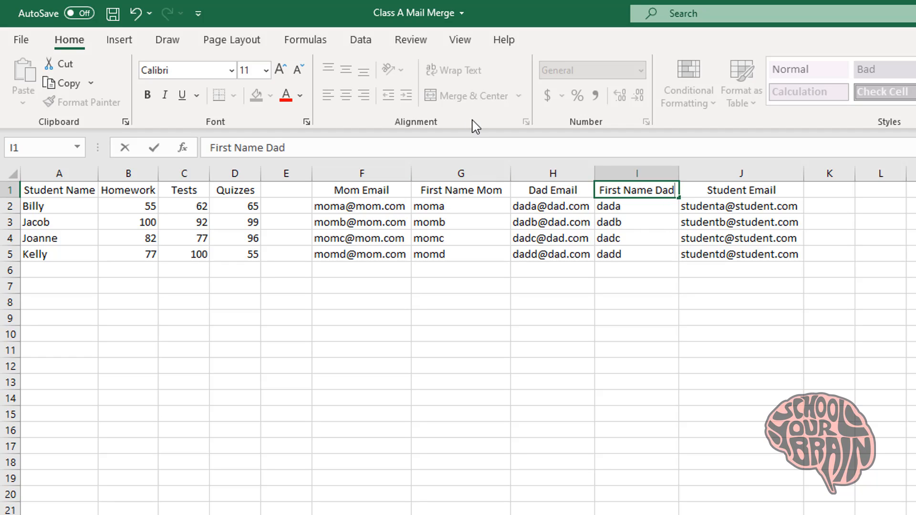
key(Return)
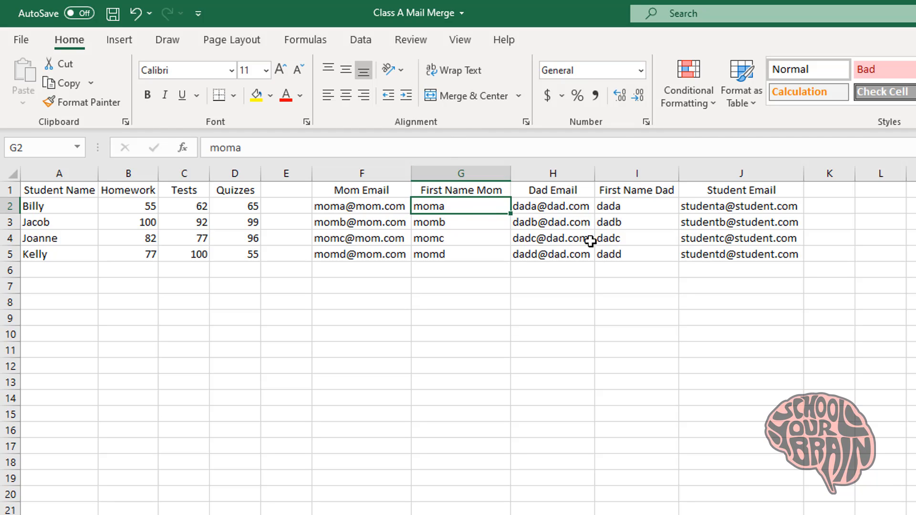
Title column K 'First Name Student' and widen it to fit
click(828, 187)
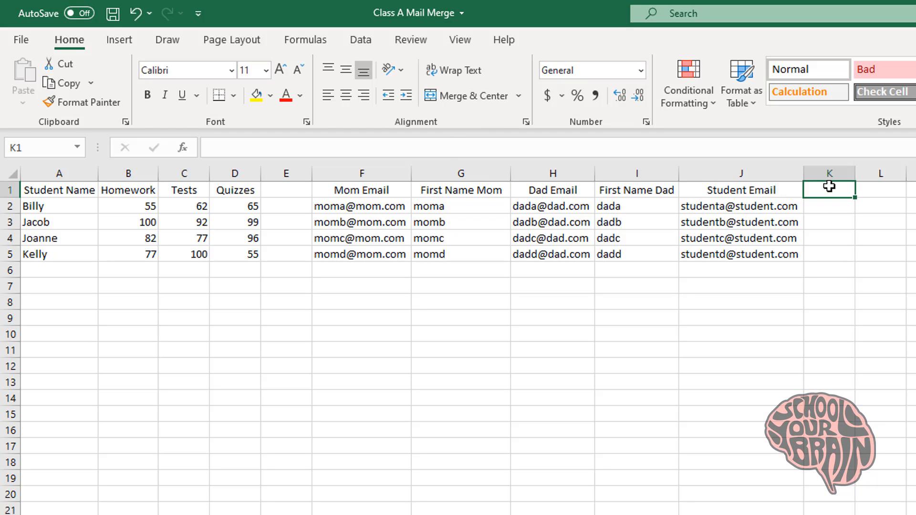
text(Studen)
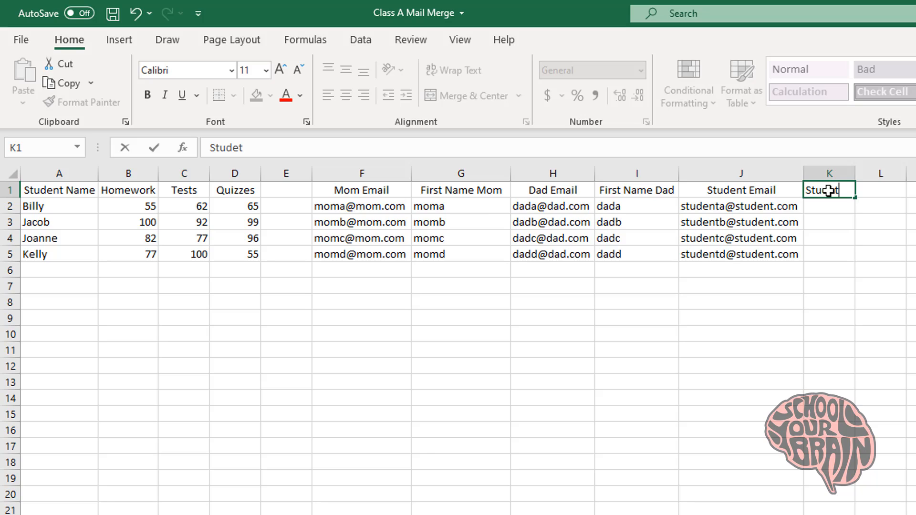
text(t)
key(Return)
key(ctrl+Home)
text(First)
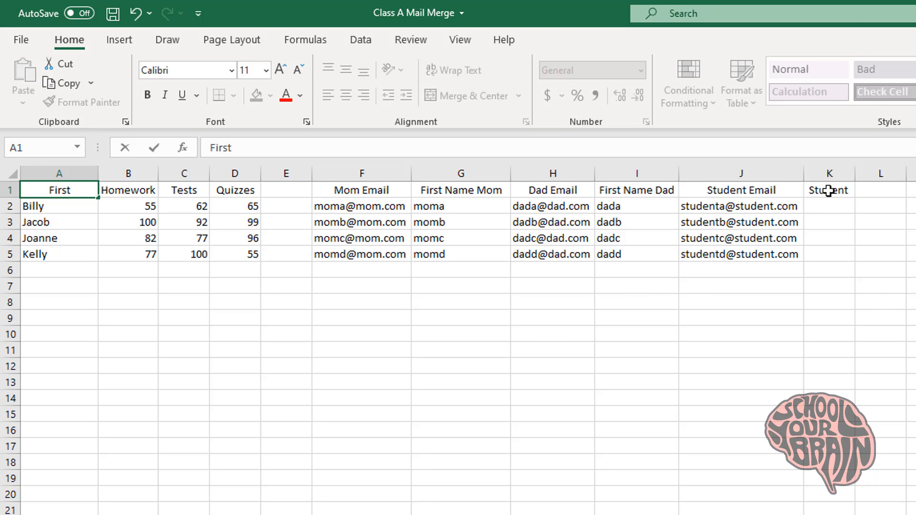
key(Escape)
double_click(834, 190)
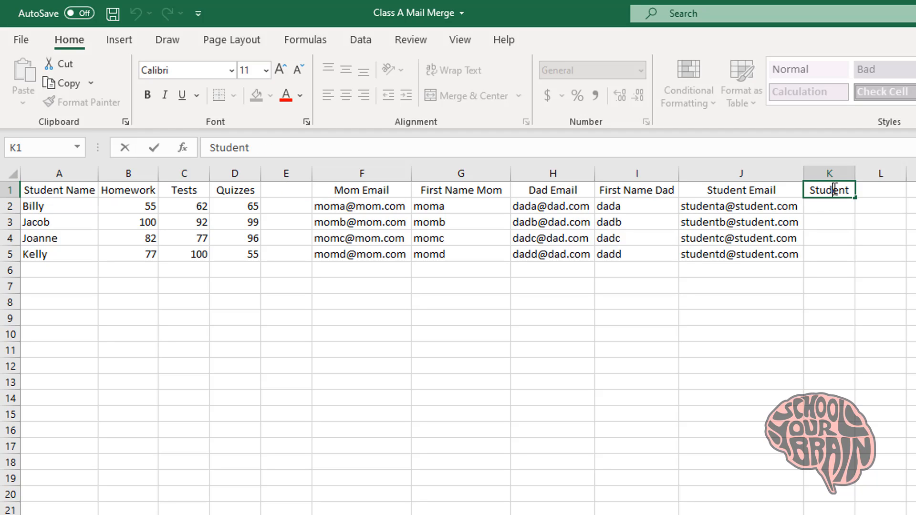
key(Home)
key(Insert)
text(First )
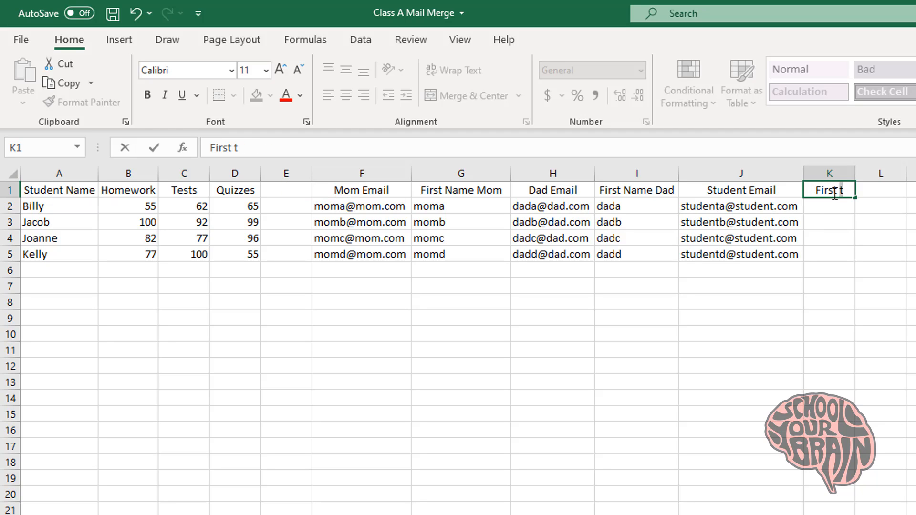
text(Name Student)
key(Return)
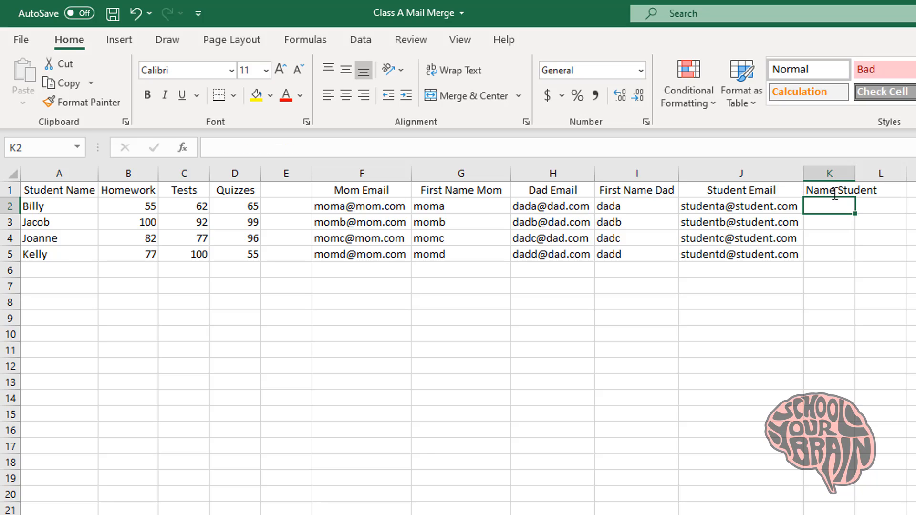
double_click(855, 174)
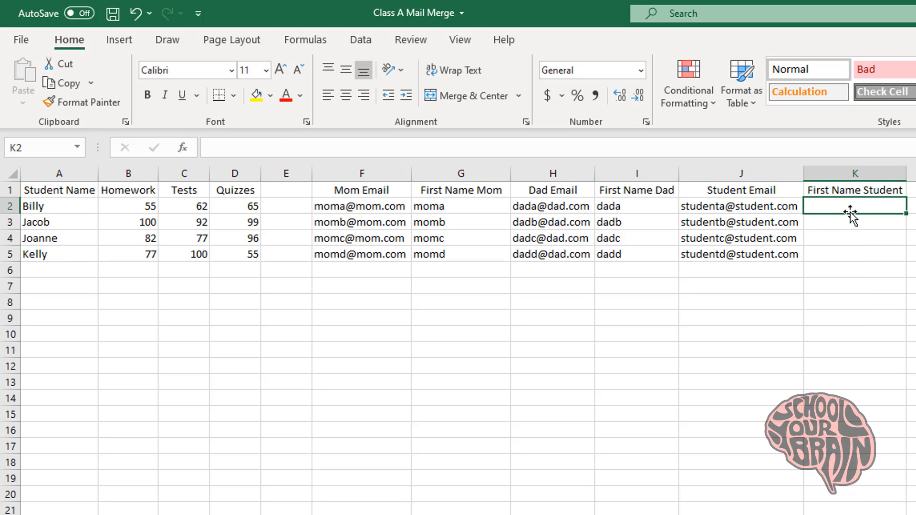
Enter studenta, studentb, studentc and studentd in K2:K5
text(stud)
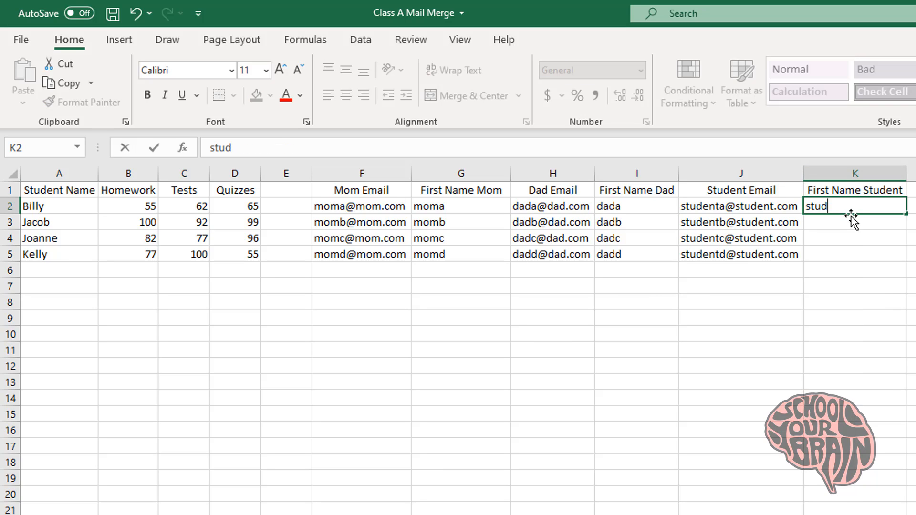
text(enta)
key(Return)
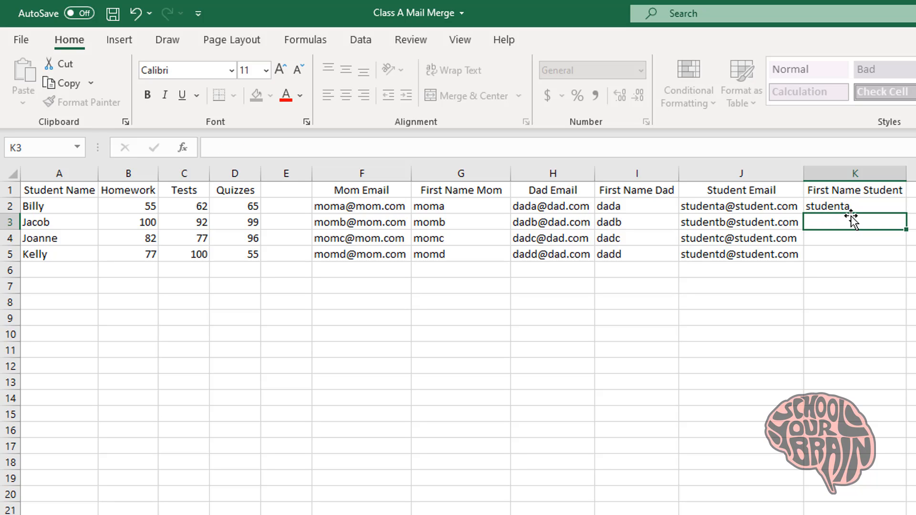
text(student)
key(BackSpace)
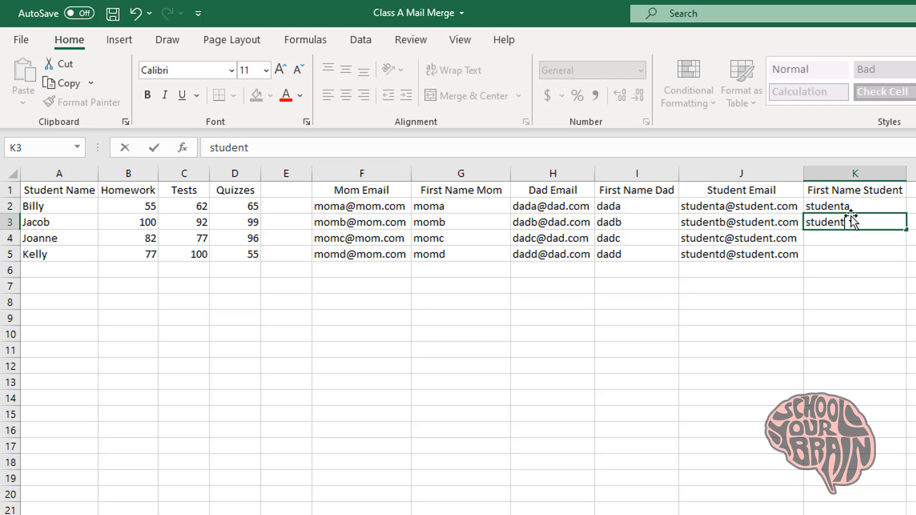
text(b)
key(Return)
text(student)
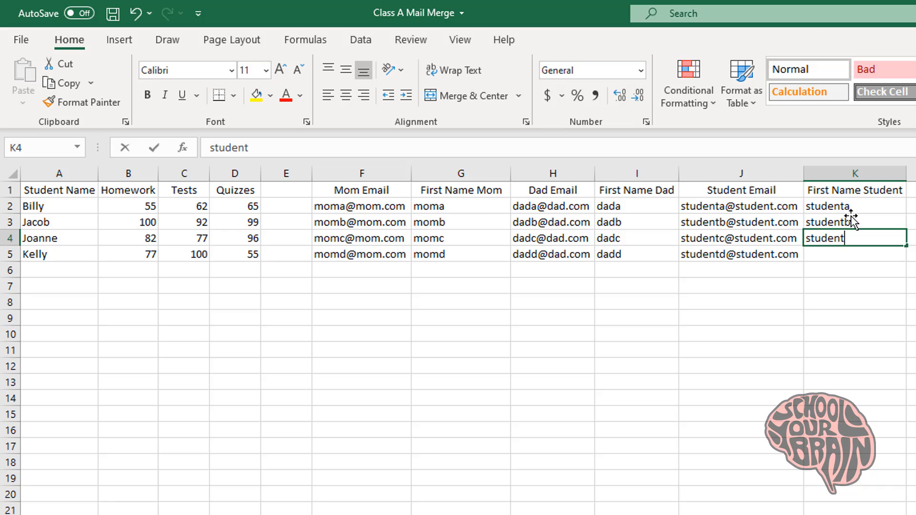
text(c)
key(Return)
text(stu)
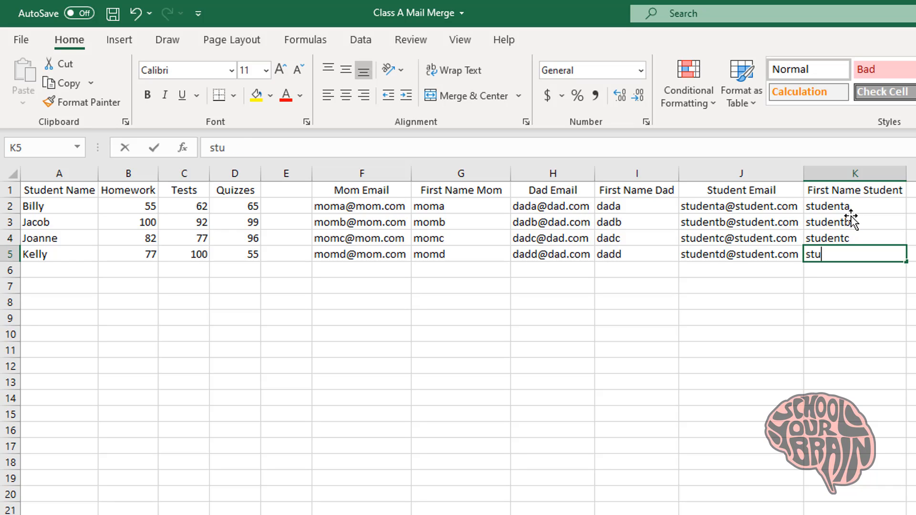
text(dentd)
key(Return)
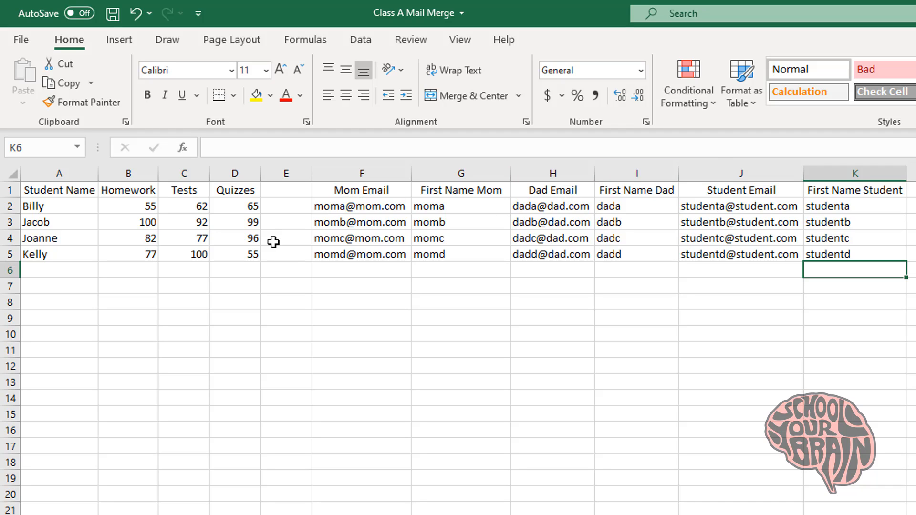
Save the workbook in the Desktop folder under the name Class A Mail Merge
click(113, 13)
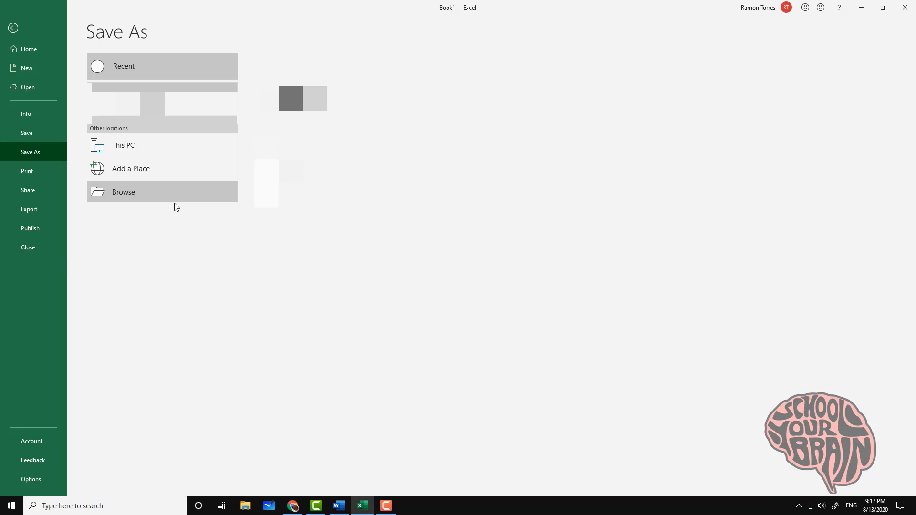
click(175, 204)
click(45, 92)
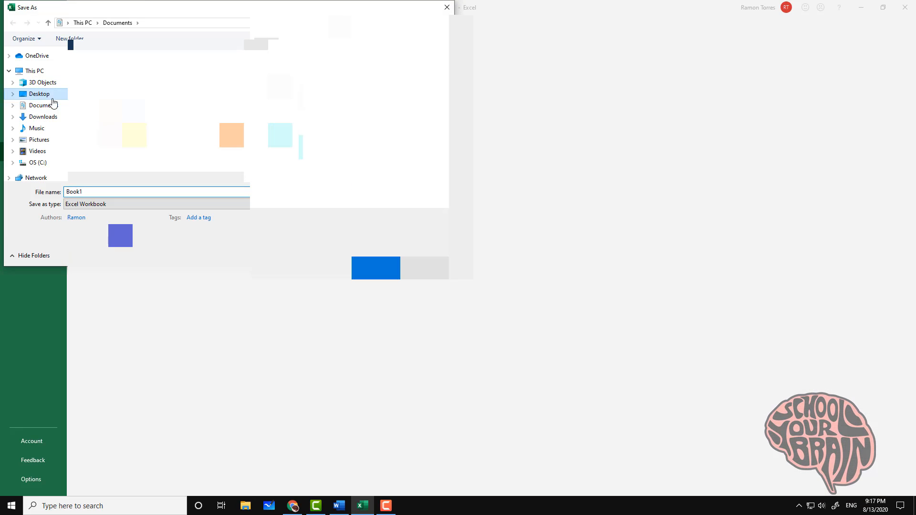
text(Class A Mail Merge)
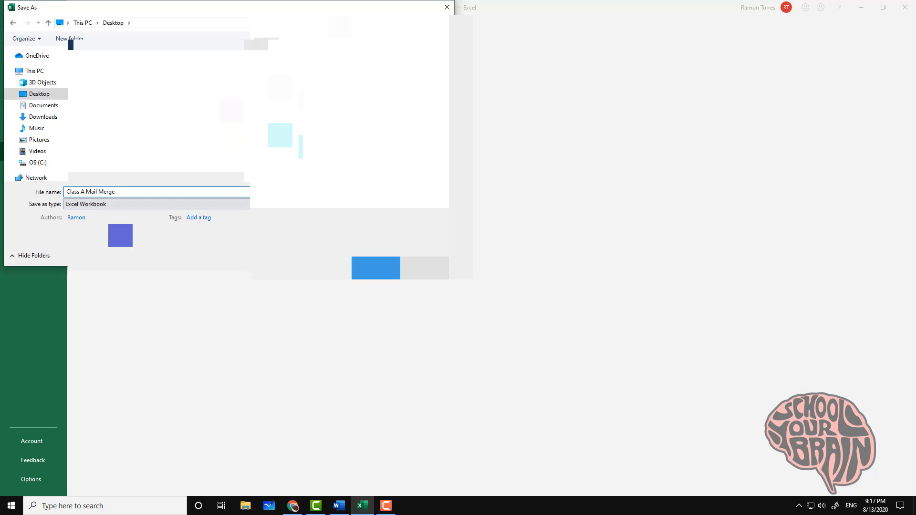
key(Return)
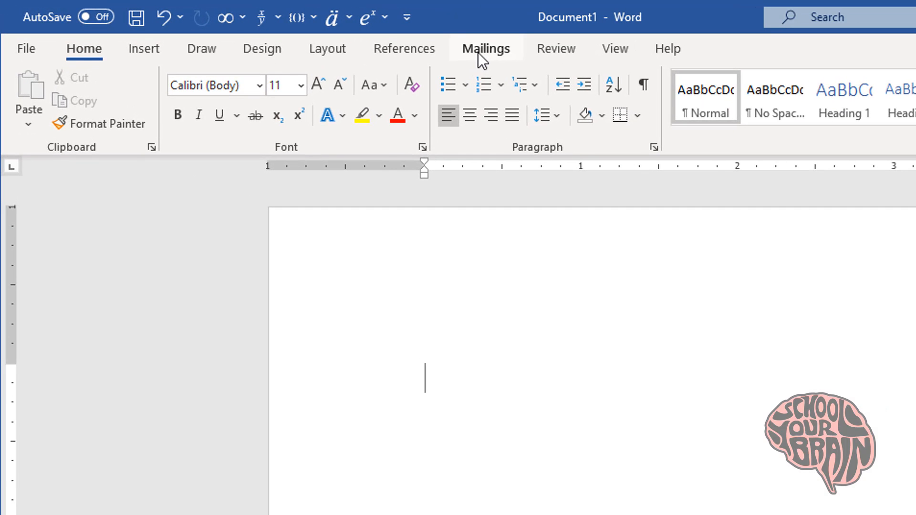
Use Sheet1$ of the Desktop's Class A Mail Merge workbook as an existing recipient list
click(478, 53)
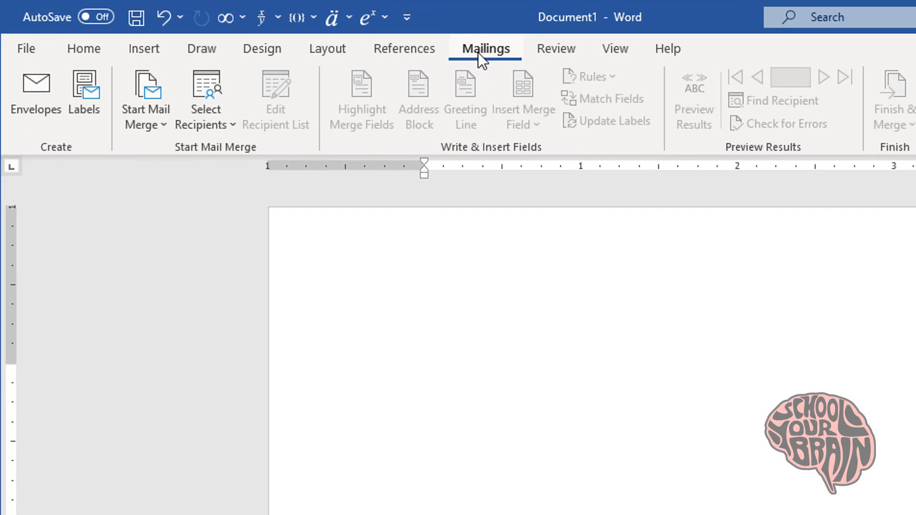
click(223, 124)
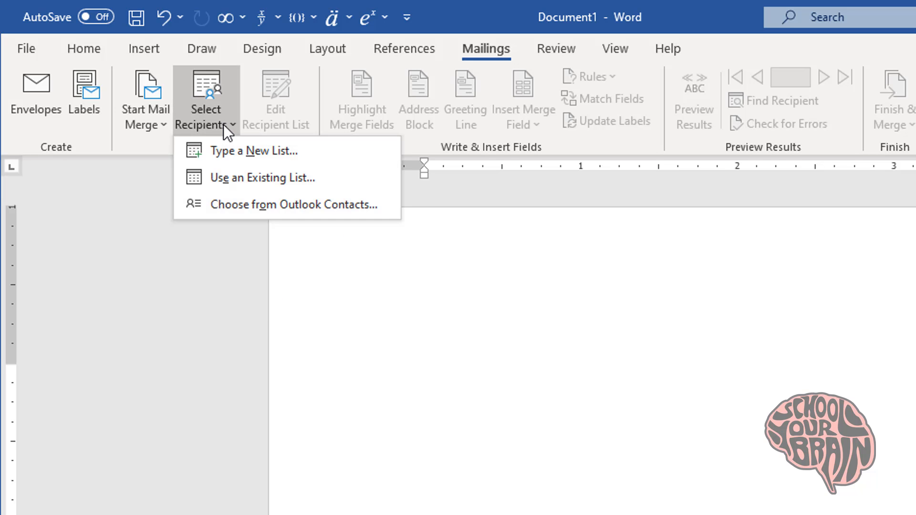
click(228, 177)
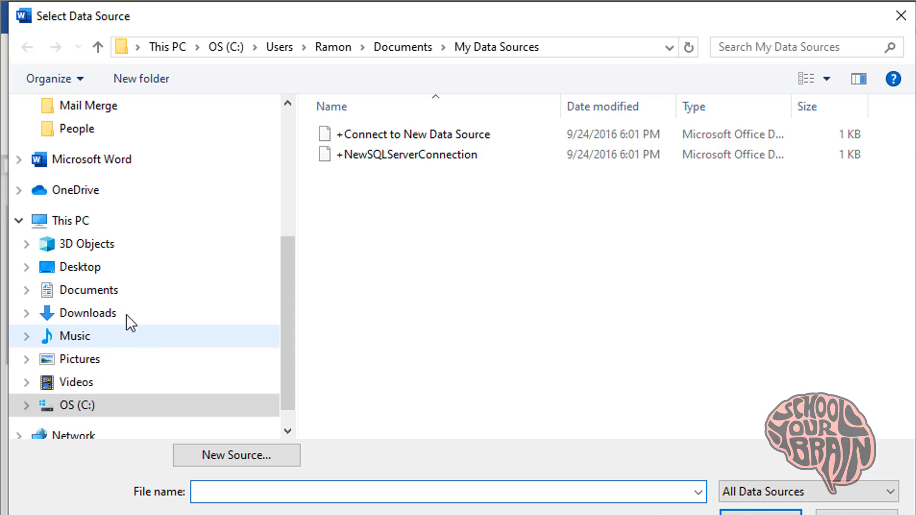
click(84, 273)
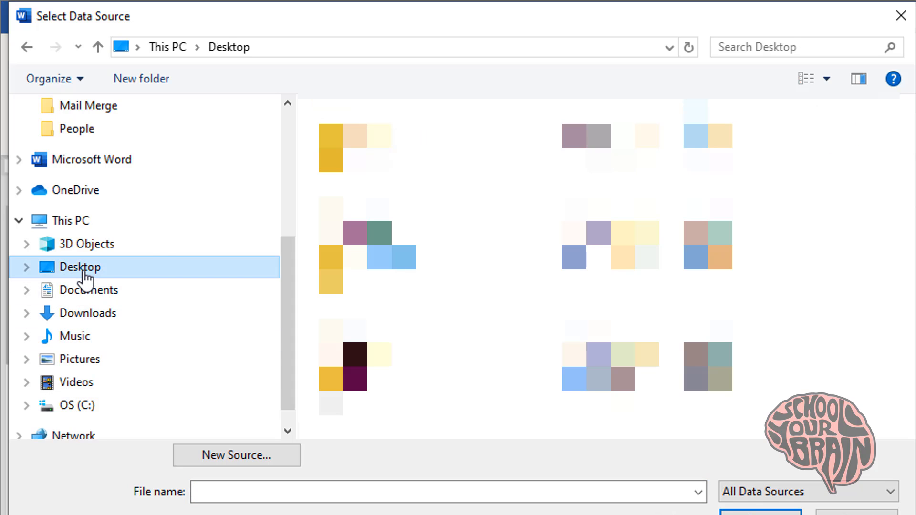
double_click(382, 403)
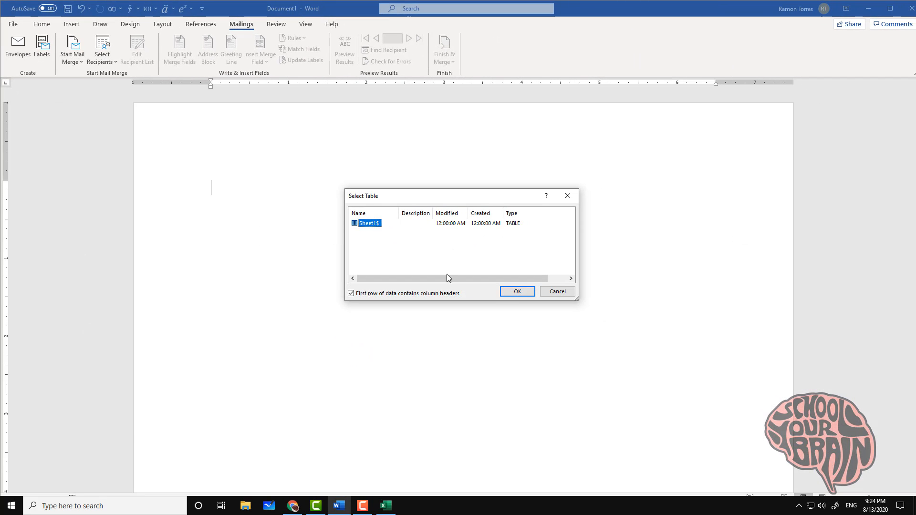
click(507, 293)
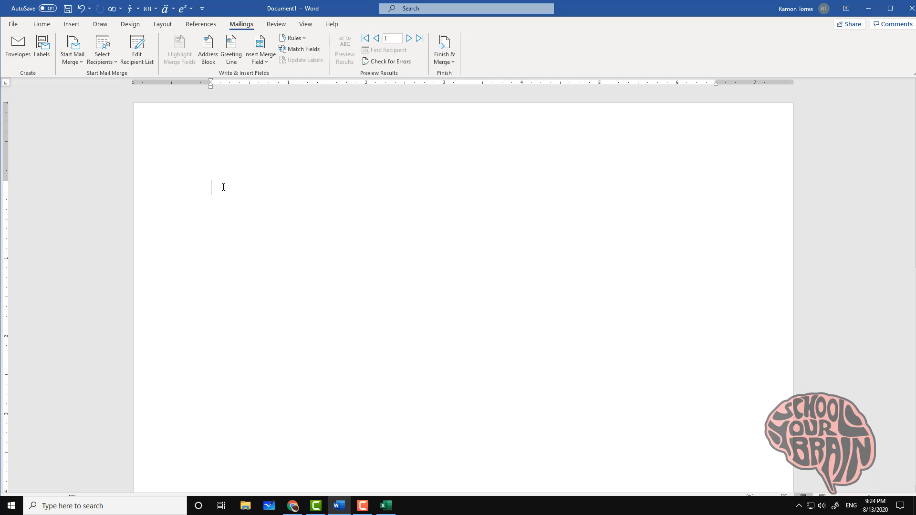
Write the greeting 'Dear «First_Name_Mom» and «First_Name_Dad»,'
text(Dear)
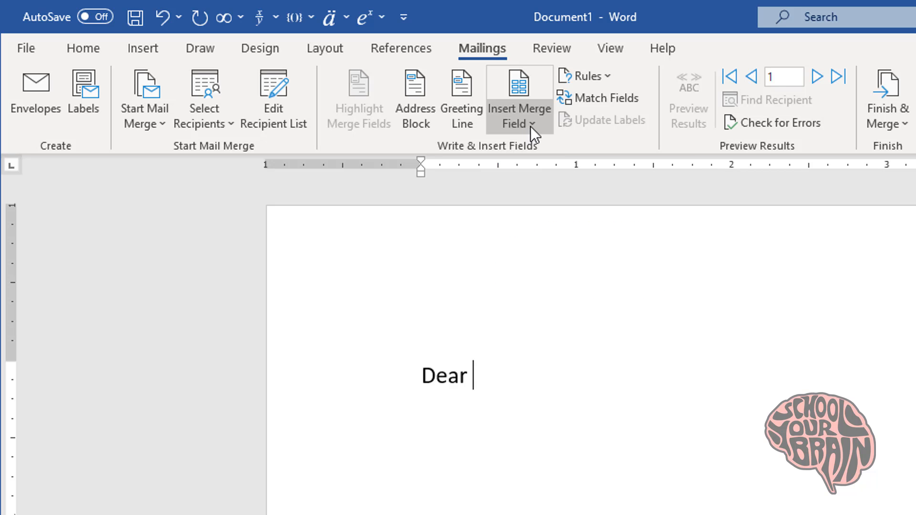
click(530, 125)
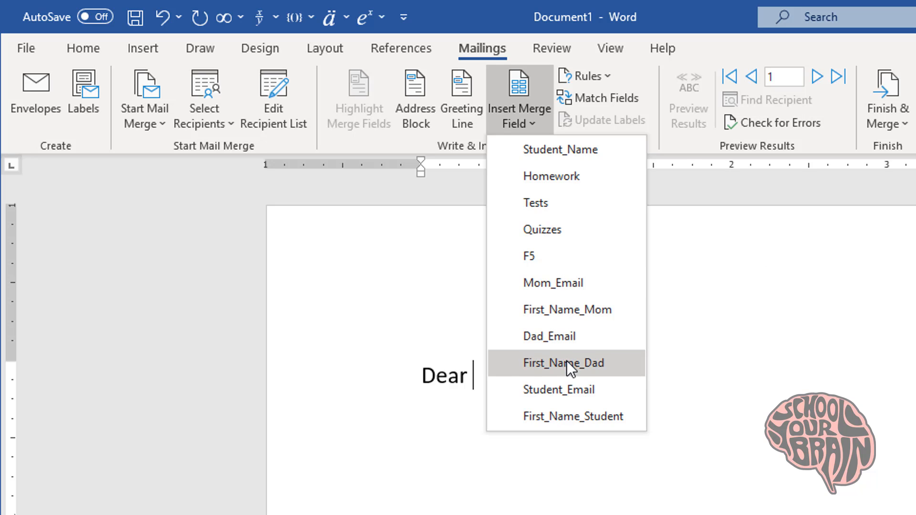
click(568, 307)
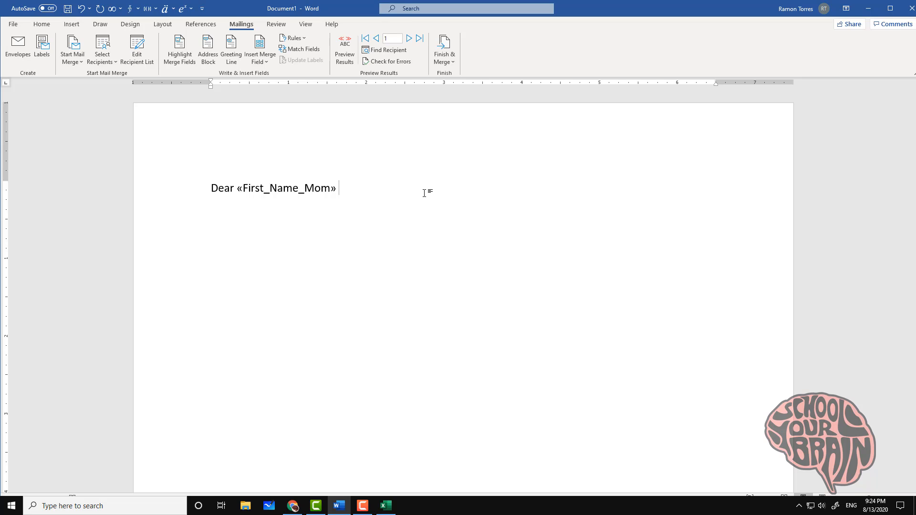
text(and)
click(260, 58)
click(288, 183)
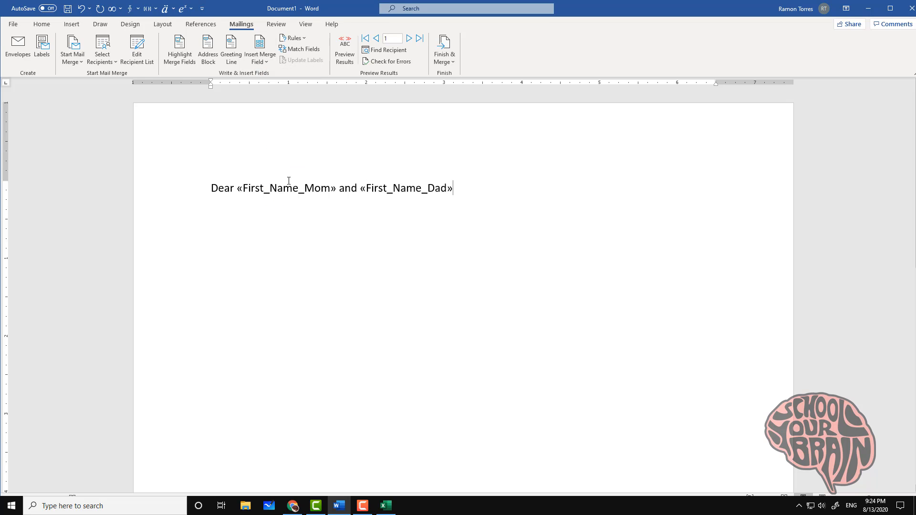
text(,)
key(Return)
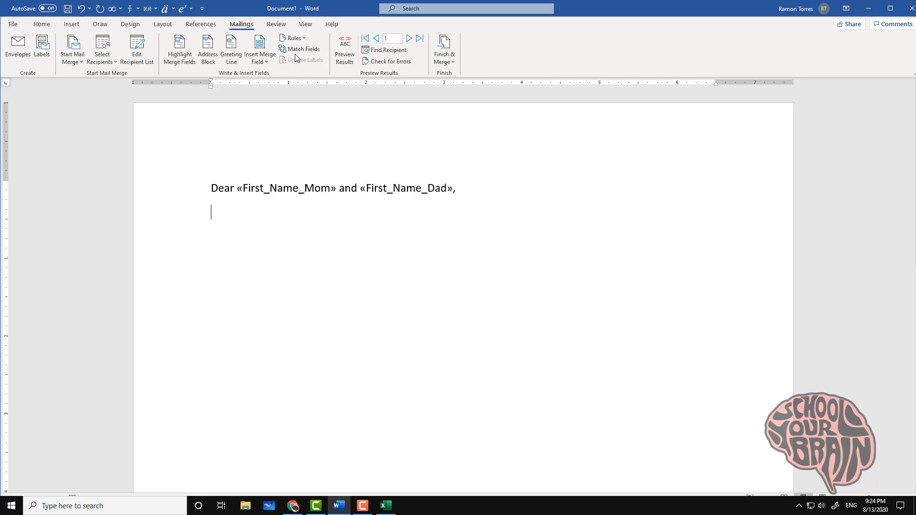
Add the line 'Below is «First_Name_Student» progress in my class:' and start a new line
click(261, 67)
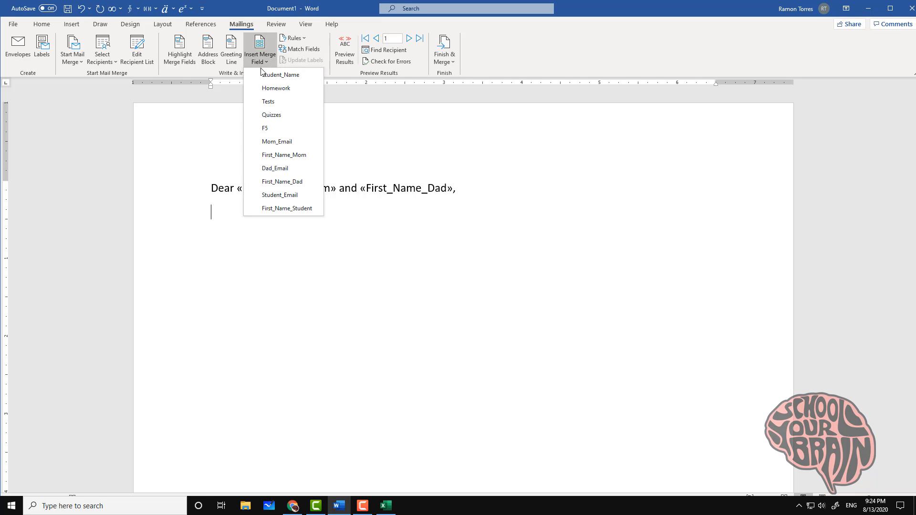
click(283, 208)
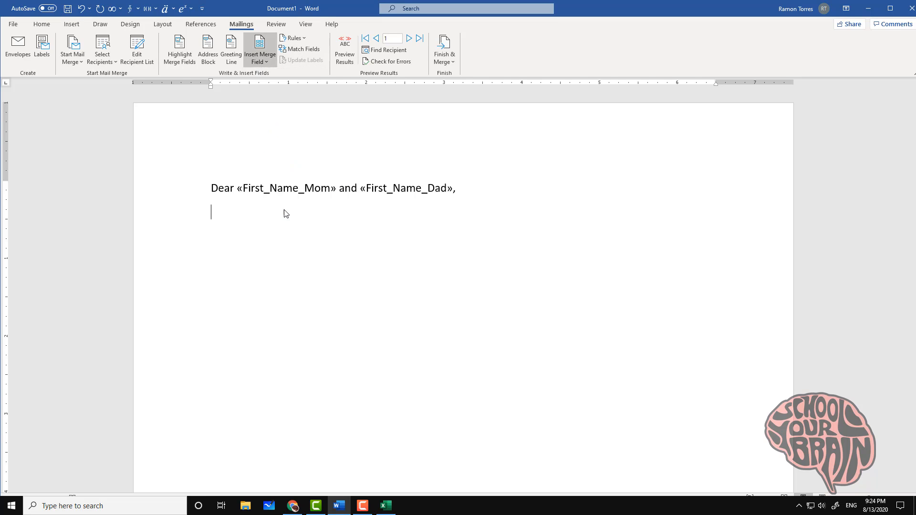
key(shift+Home)
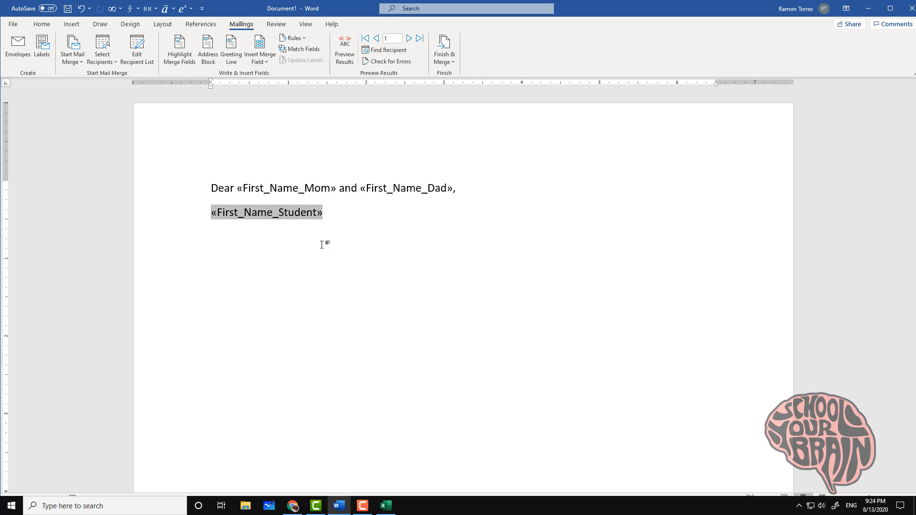
text(Below is)
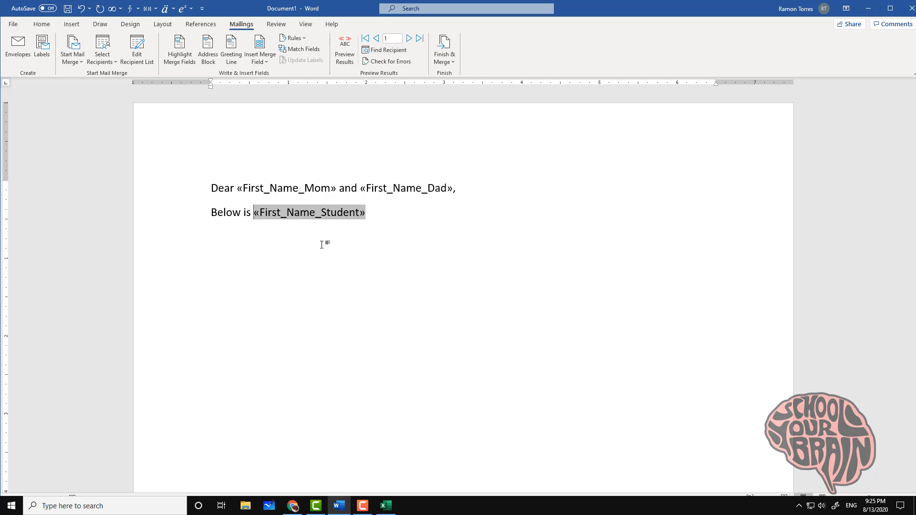
key(End)
text(progre)
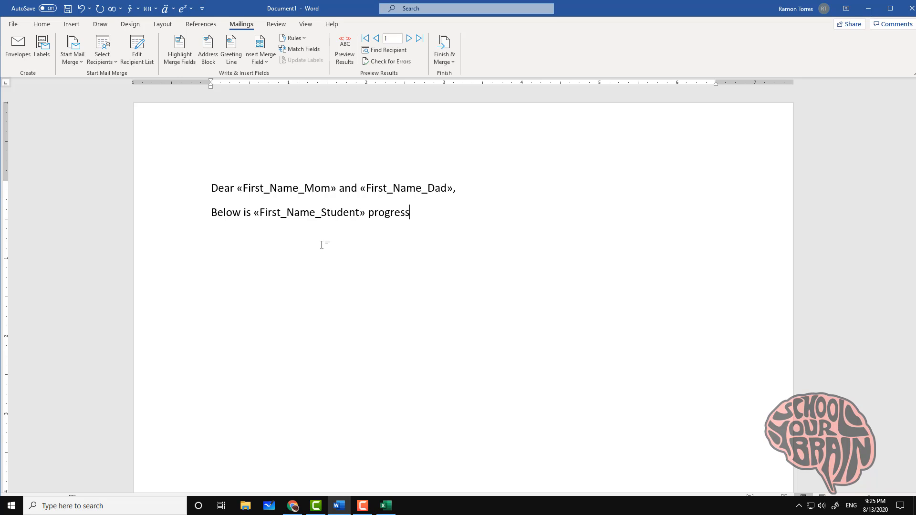
text(ss in my class:)
key(Return)
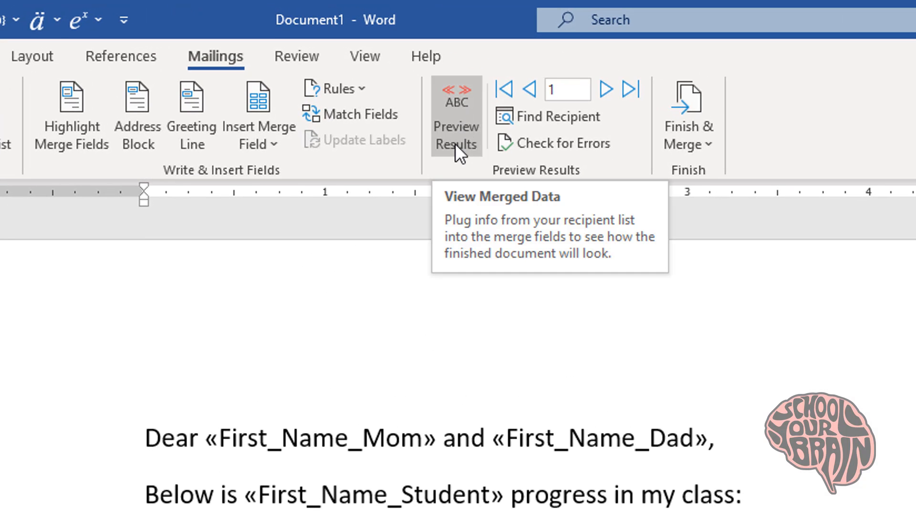
Preview the merged letter and add 's after the student name
click(456, 143)
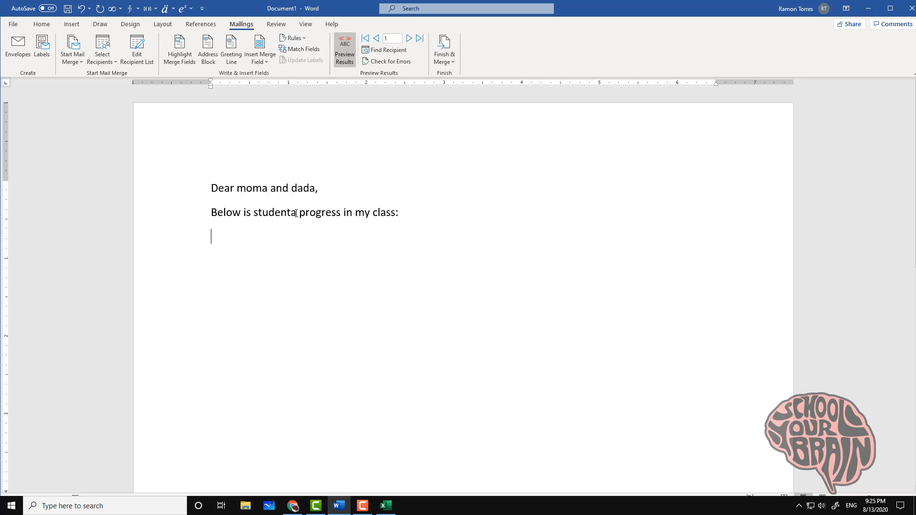
click(297, 213)
text('s)
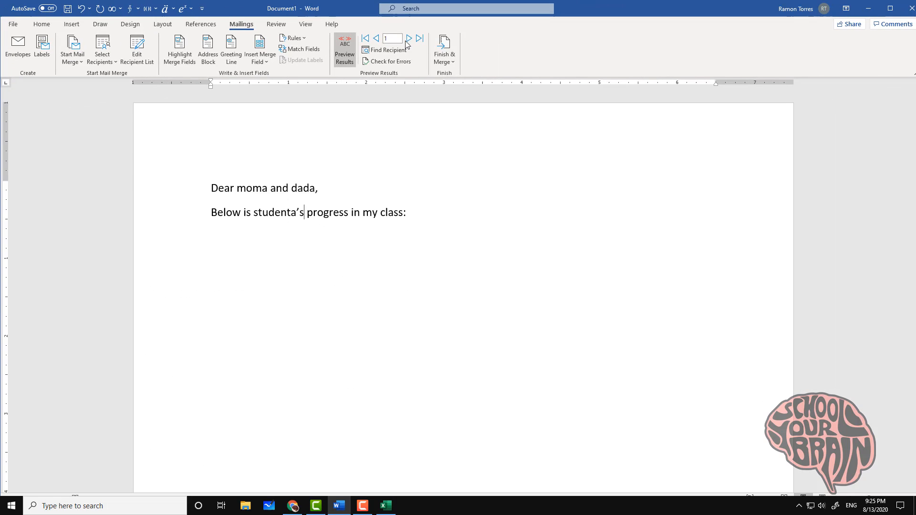
Step through other recipients' previews and check the 's beside the student field
click(408, 42)
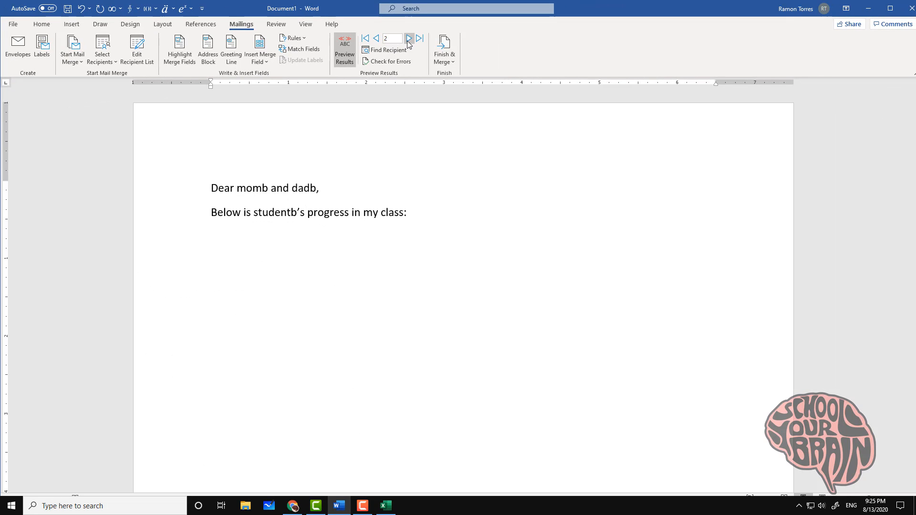
click(408, 38)
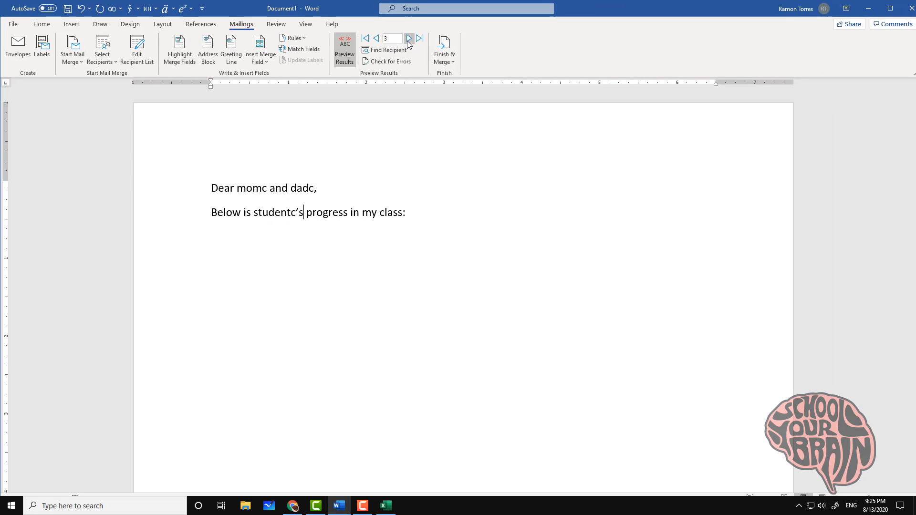
click(408, 38)
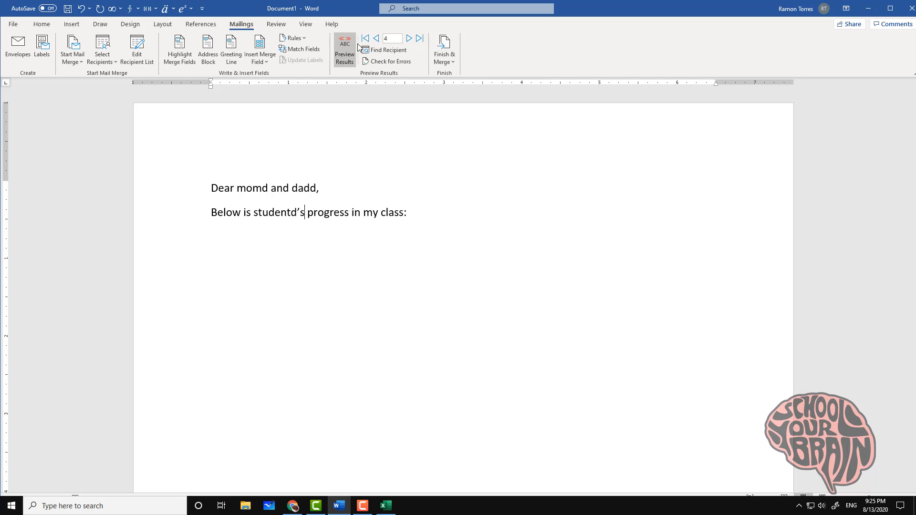
click(347, 61)
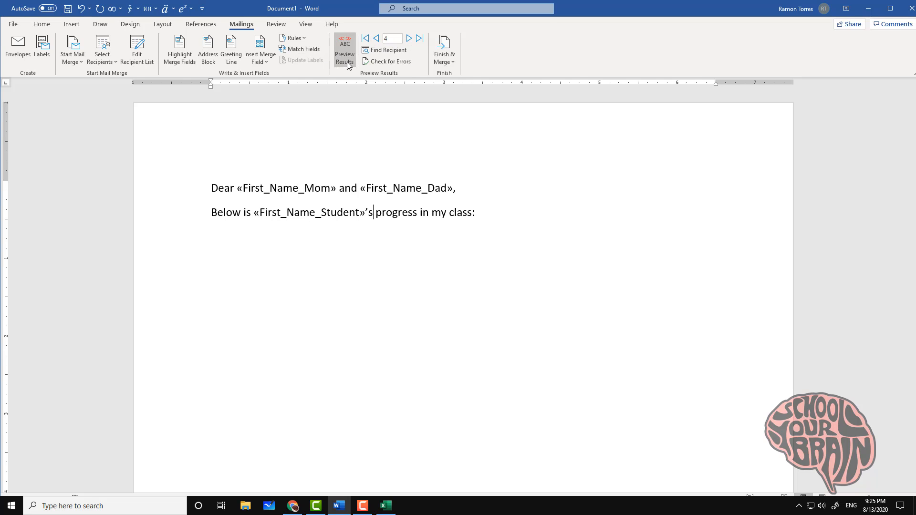
drag(365, 213, 372, 213)
click(371, 213)
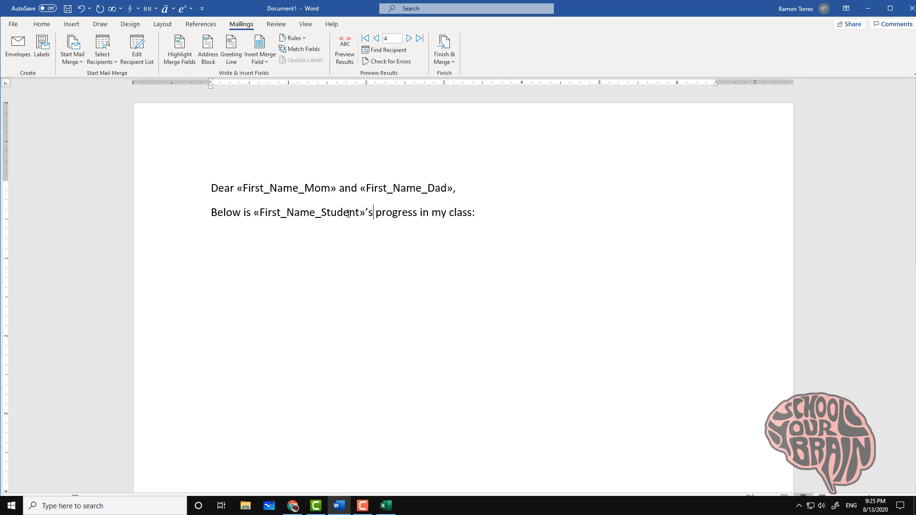
click(343, 59)
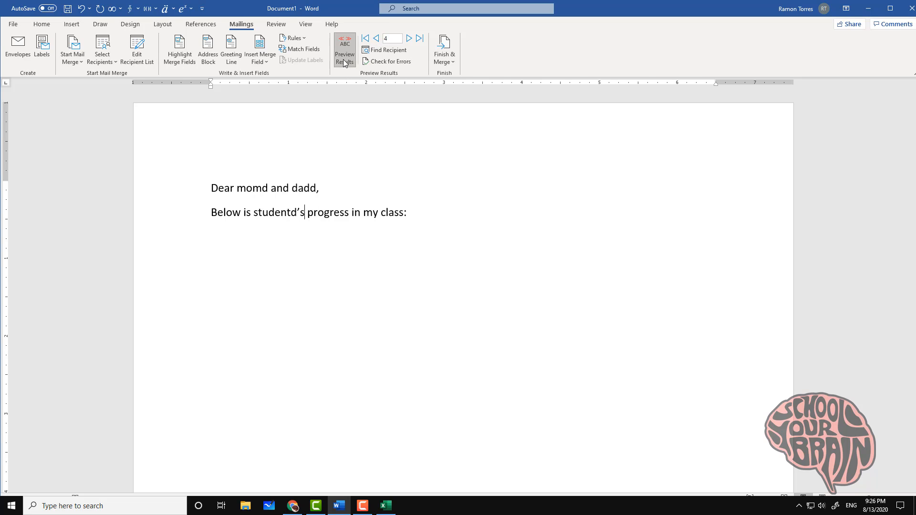
click(375, 39)
click(375, 39)
click(375, 39)
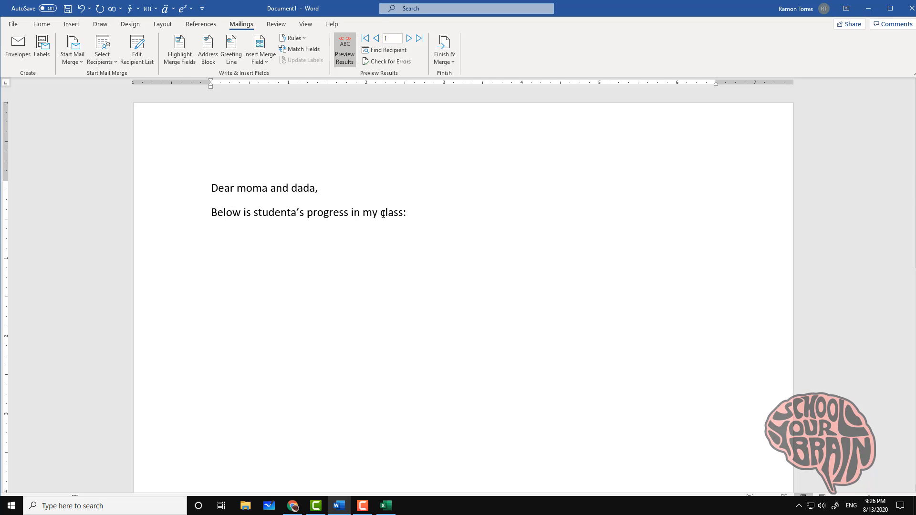
Start a new empty line below the progress sentence
click(408, 218)
key(Return)
click(40, 24)
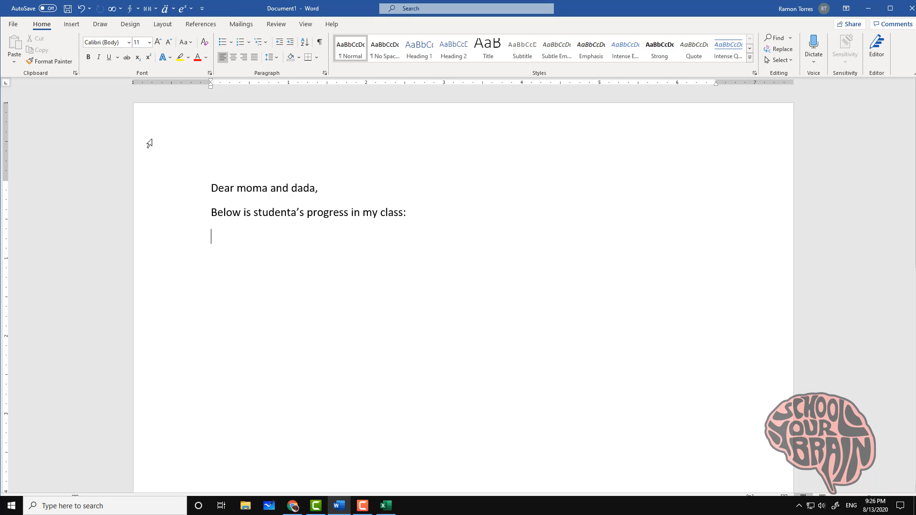
Look at the table grid and merge field list, closing both without inserting anything
click(72, 25)
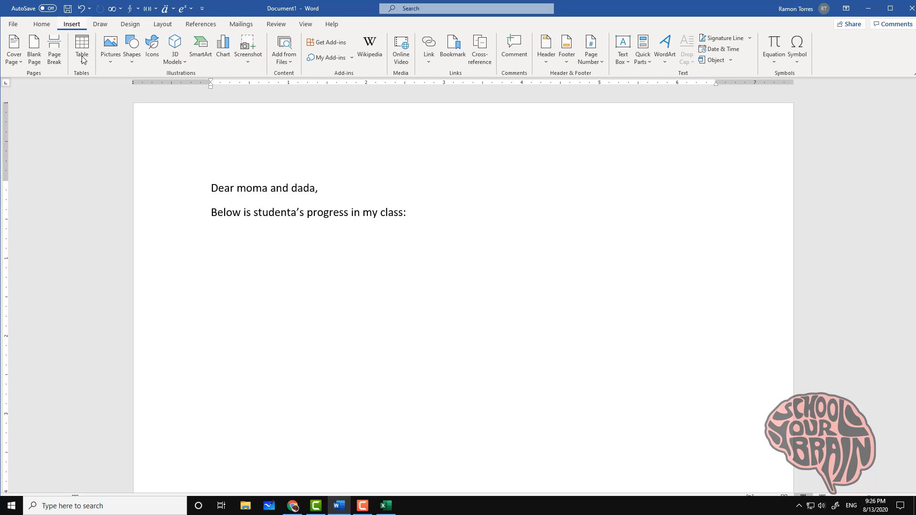
click(82, 47)
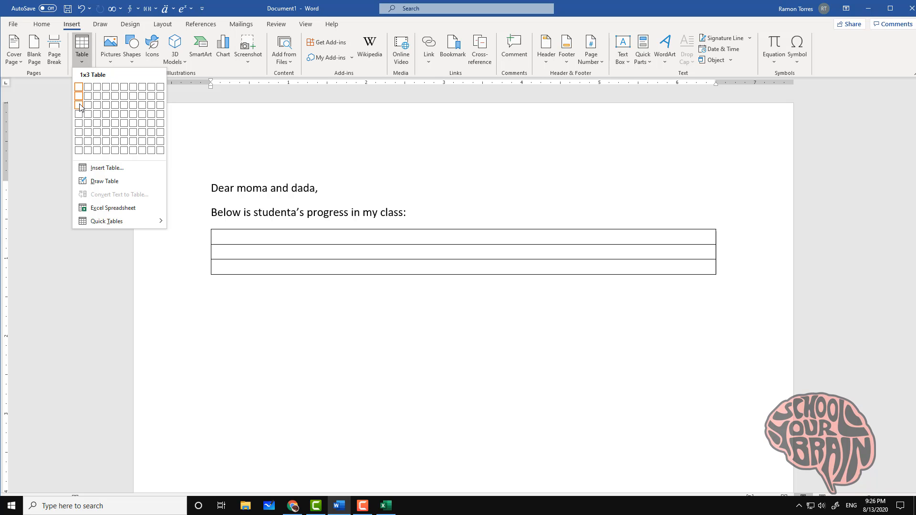
click(330, 140)
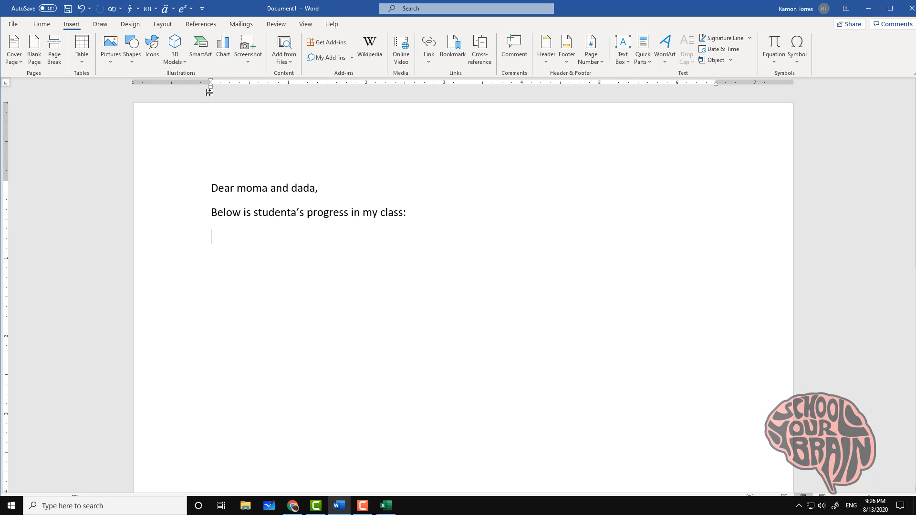
click(240, 25)
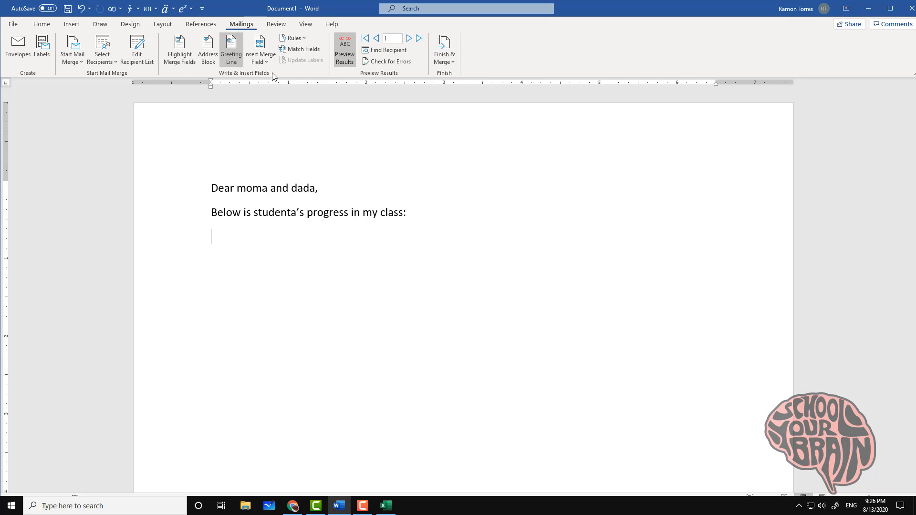
click(264, 61)
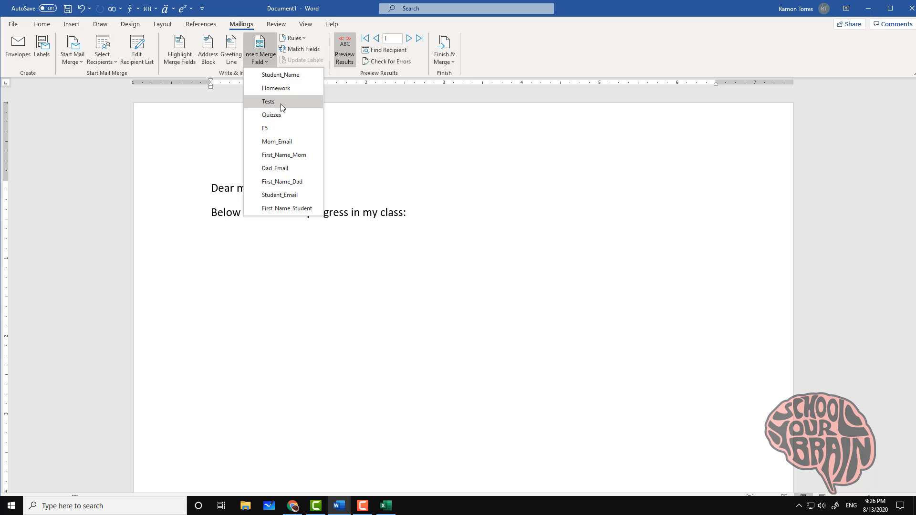
click(250, 209)
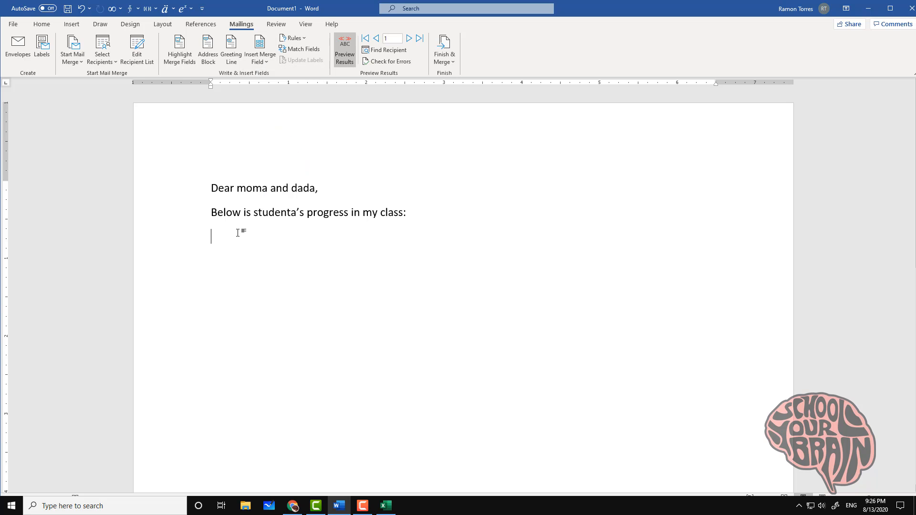
Insert a 2×3 table labelled Homework, Tests and Quizzes down its first column
click(72, 24)
click(82, 56)
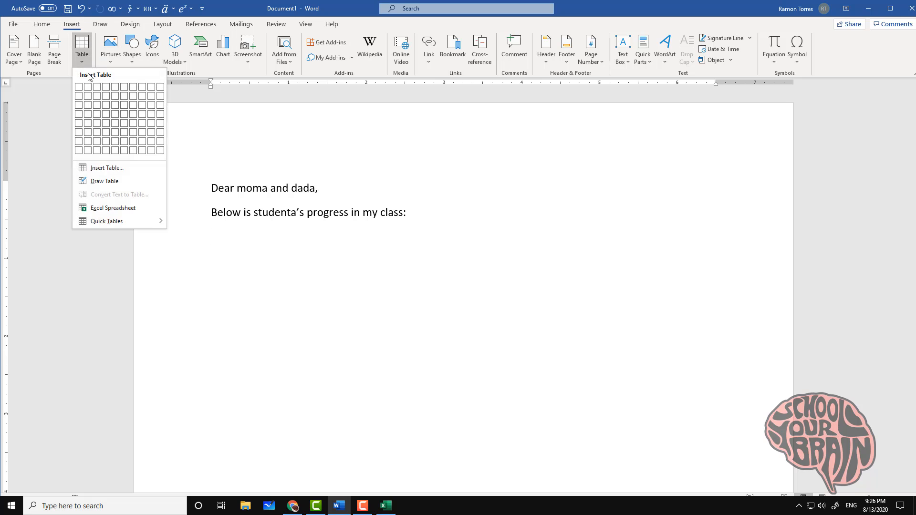
click(88, 105)
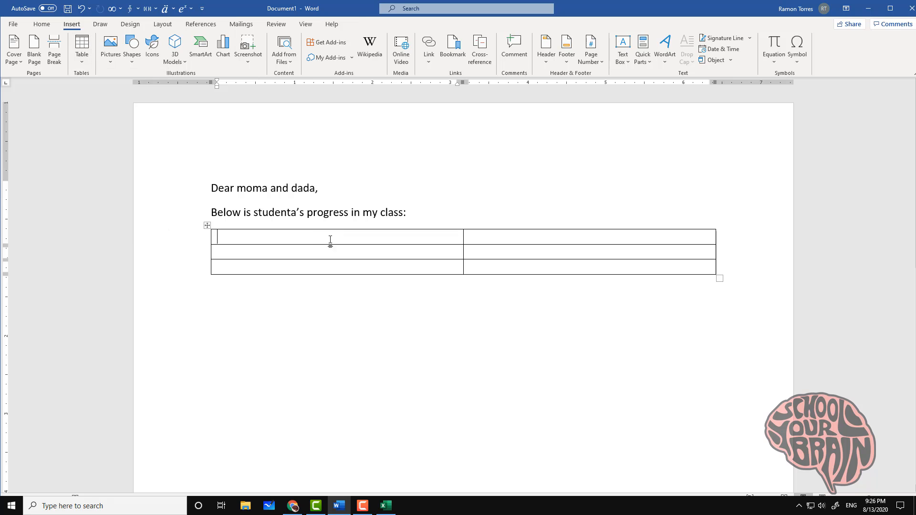
text(Homed)
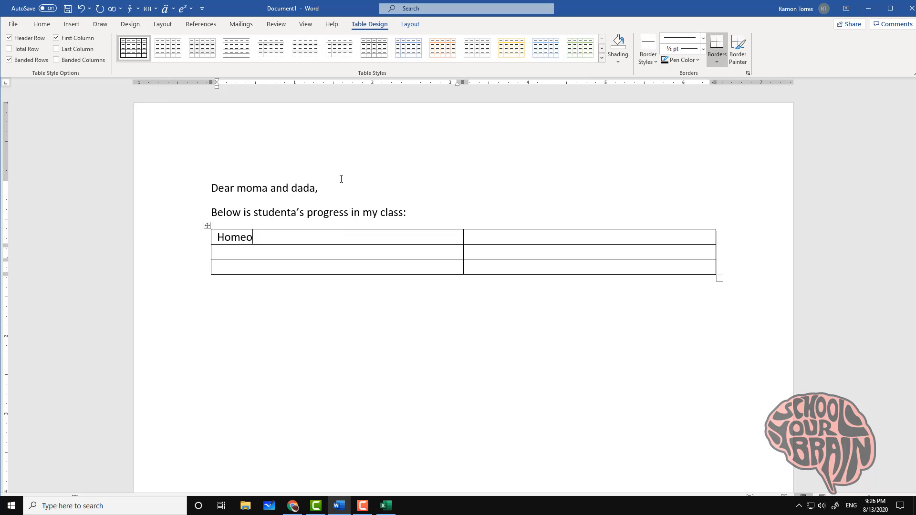
key(BackSpace)
text(work )
text(Tests)
key(Down)
text(Quizzes)
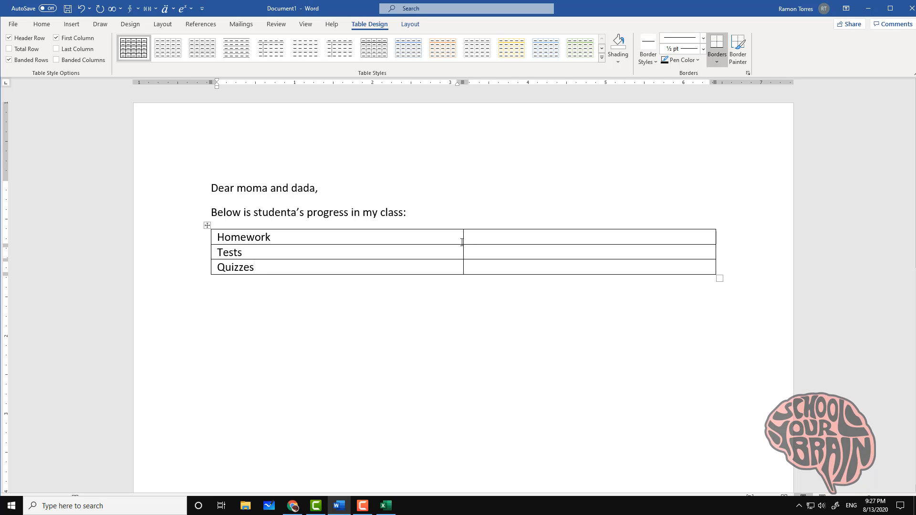
click(506, 235)
click(472, 296)
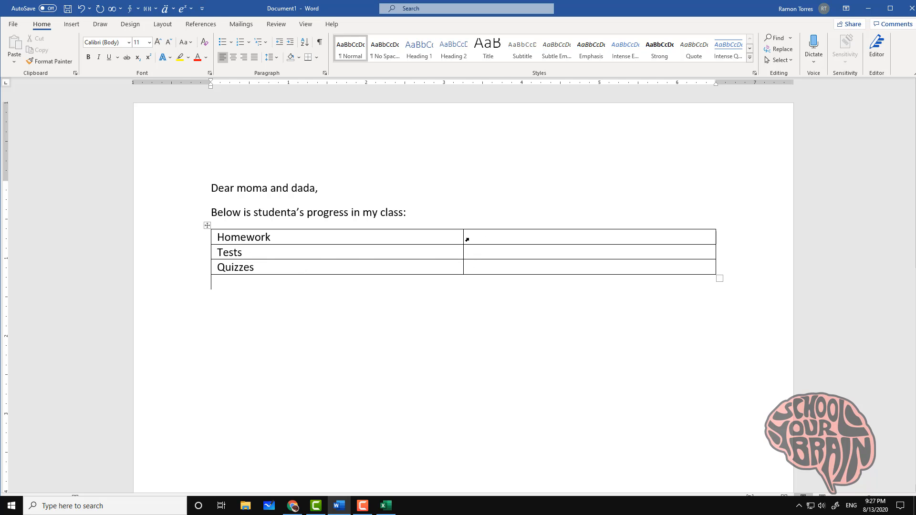
Narrow both table columns and centre the three score cells
drag(462, 237, 298, 237)
drag(715, 236, 405, 237)
click(349, 241)
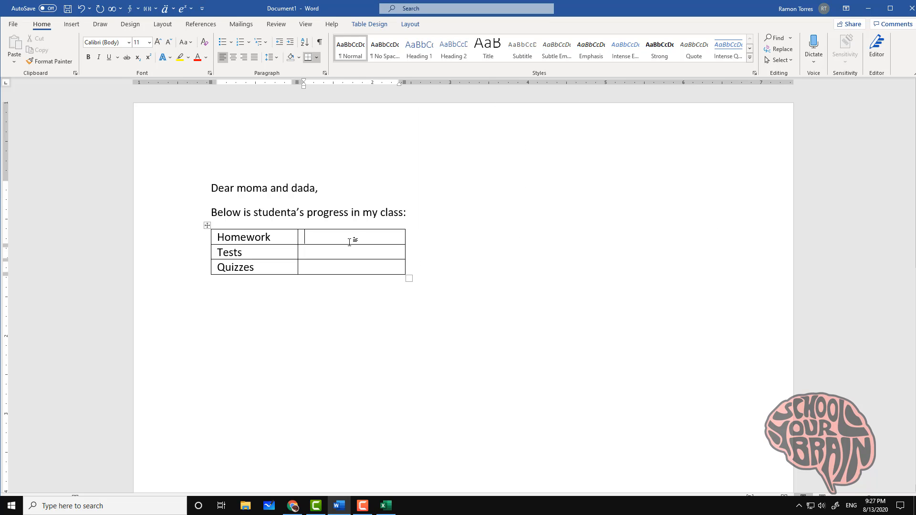
drag(356, 269, 351, 239)
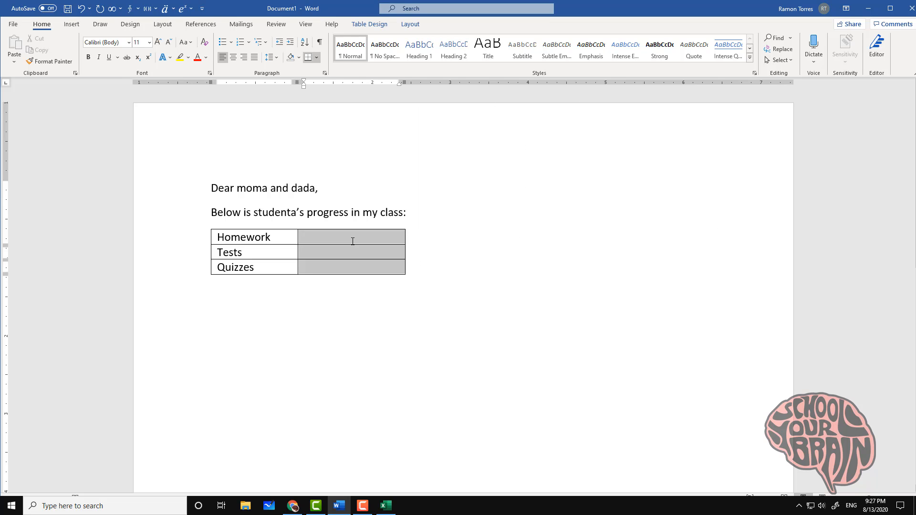
click(233, 57)
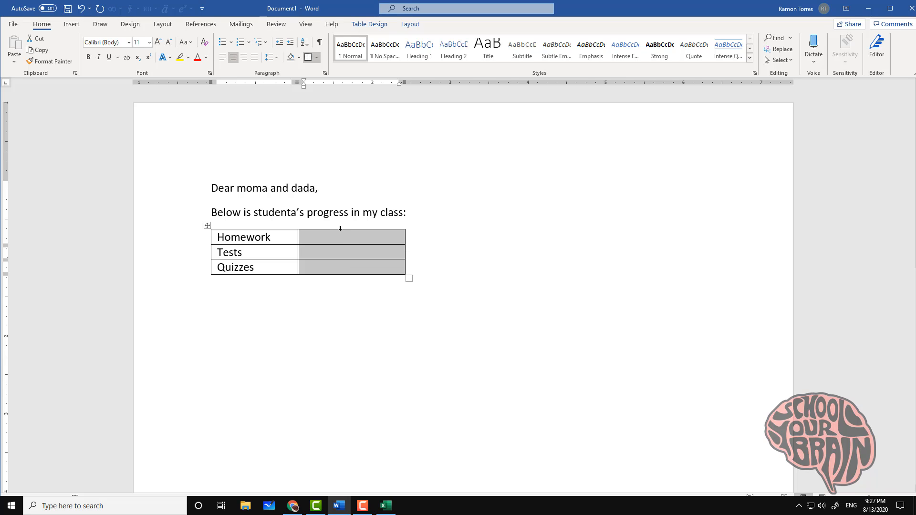
click(347, 243)
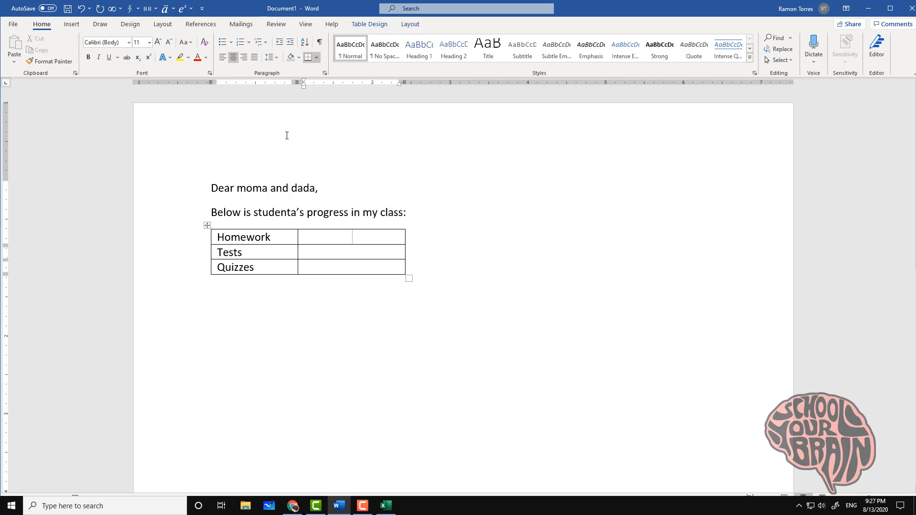
Make the Homework, Tests and Quizzes labels centred and bold
drag(266, 237, 276, 265)
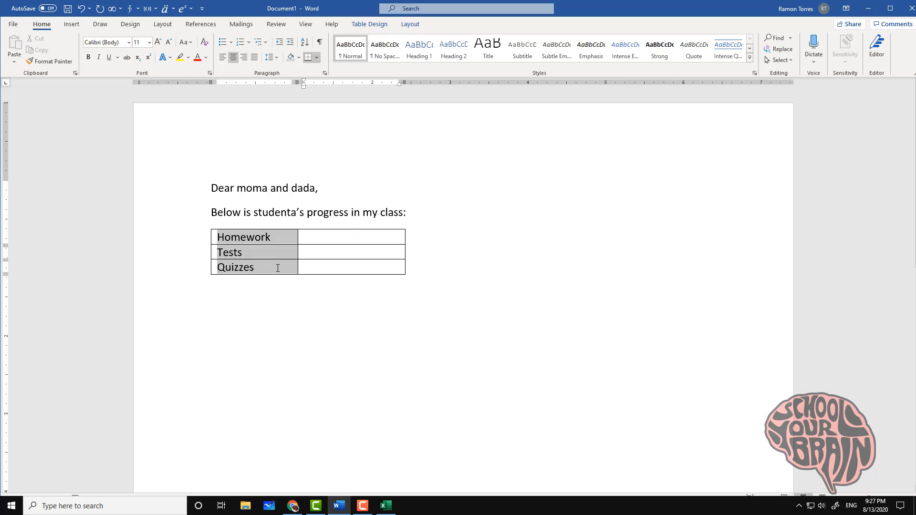
click(233, 57)
click(89, 59)
click(353, 237)
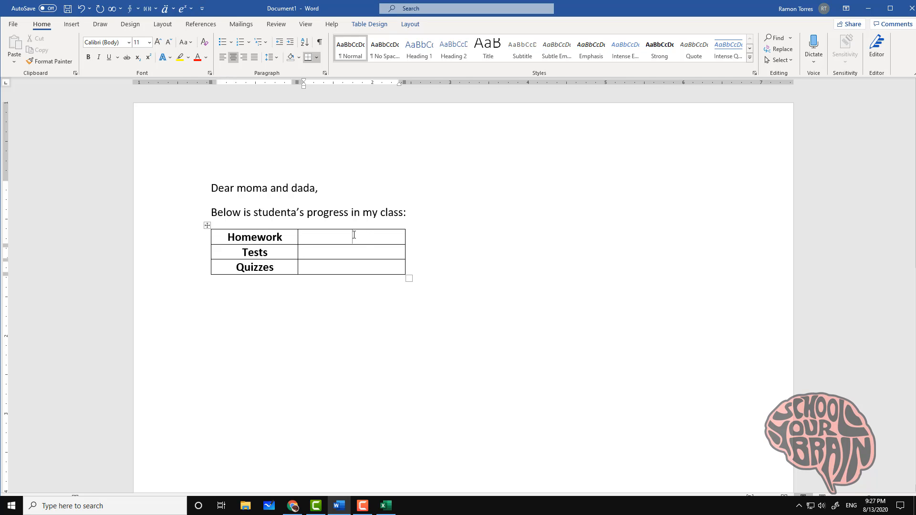
Insert the Homework, Tests and Quizzes merge fields into their score cells, showing 55, 62 and 65
click(241, 24)
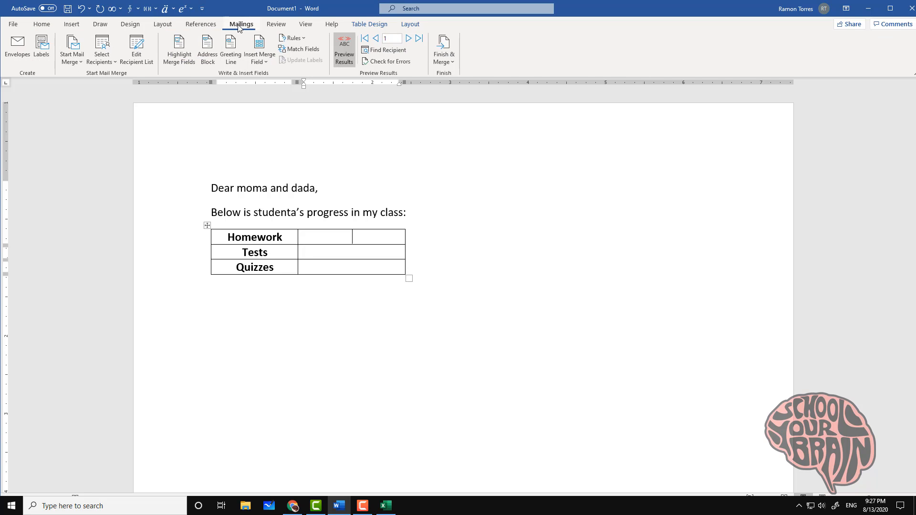
click(267, 63)
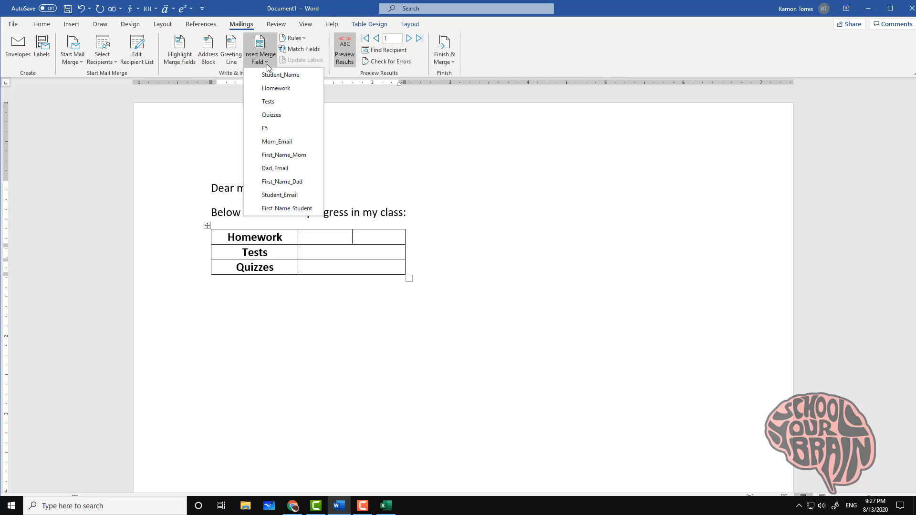
click(276, 90)
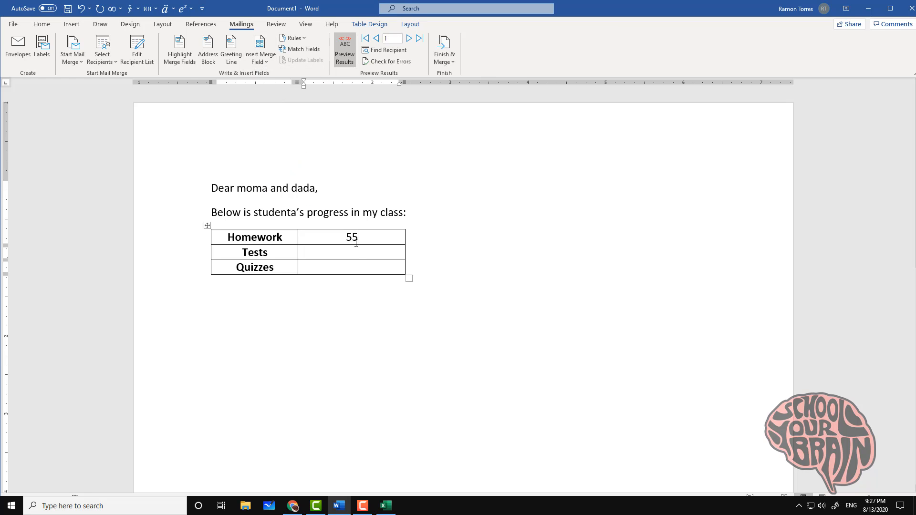
click(261, 60)
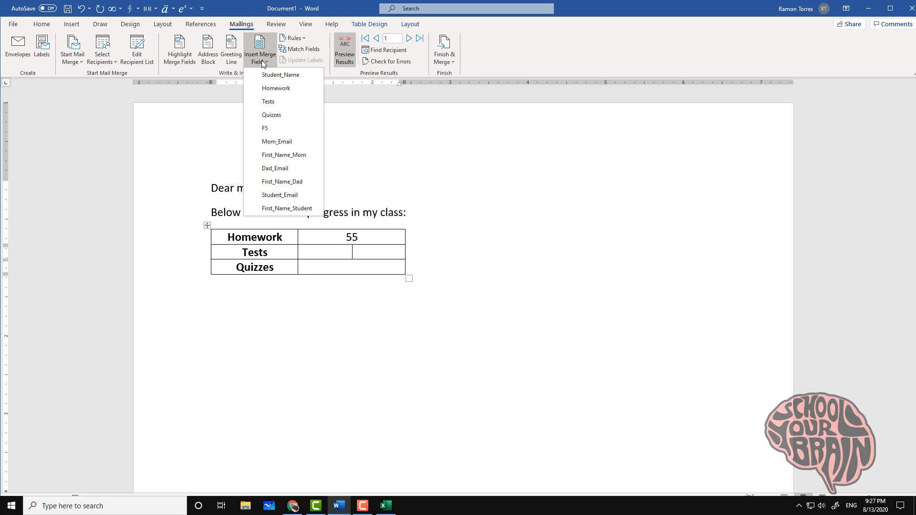
click(276, 104)
key(Down)
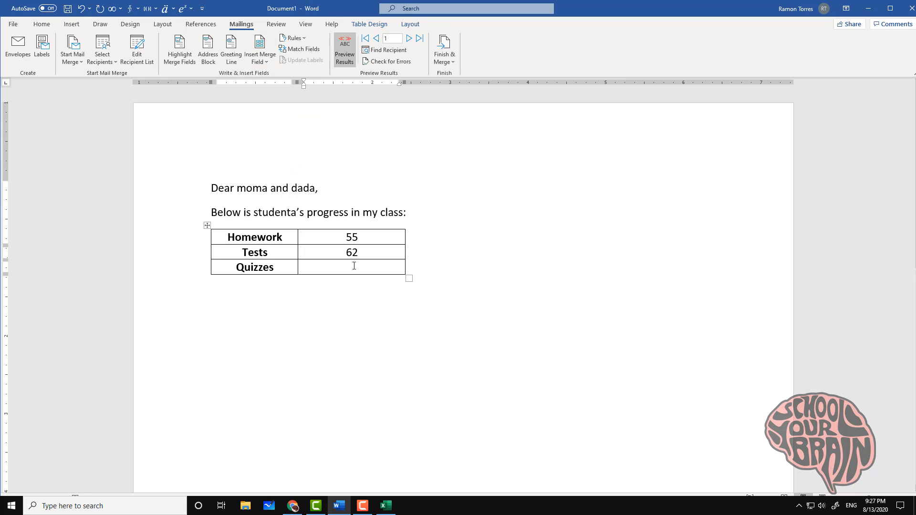
click(262, 64)
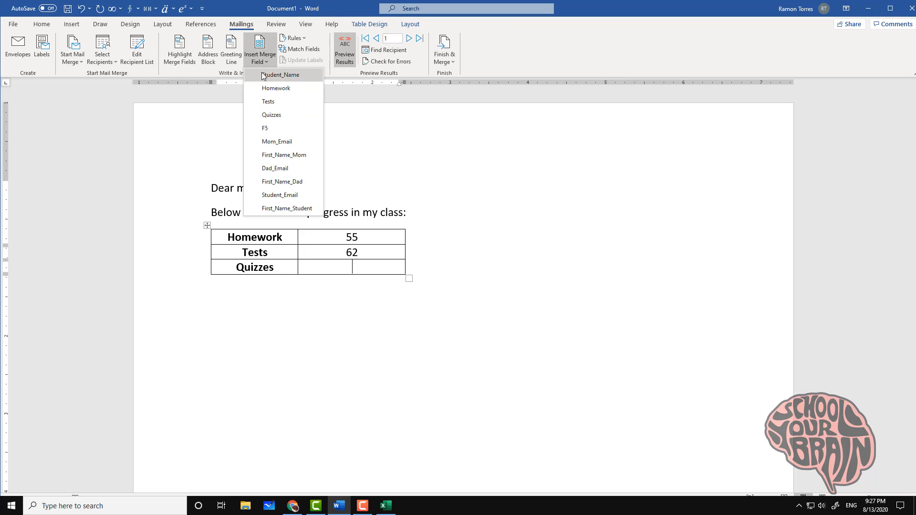
click(276, 116)
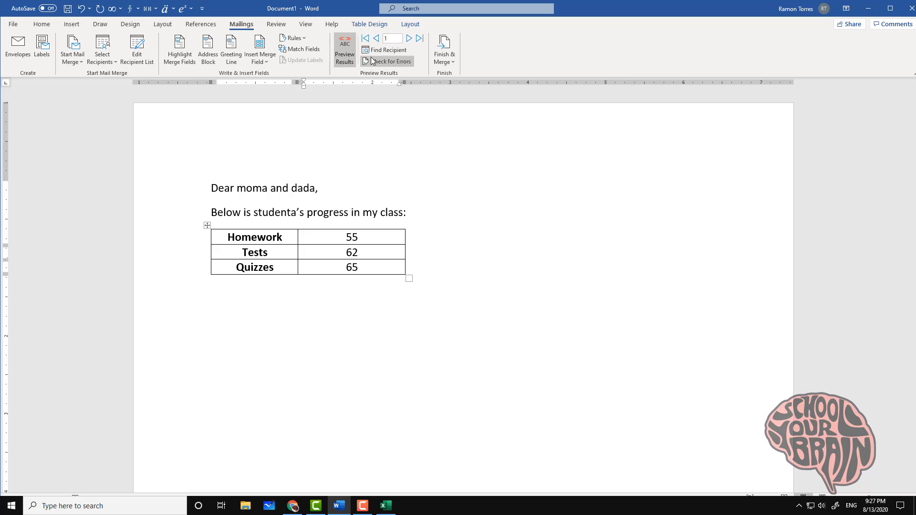
Step through the preview to record 4, the parents of studentd with scores 77, 100 and 55, and place the cursor below the table
click(409, 38)
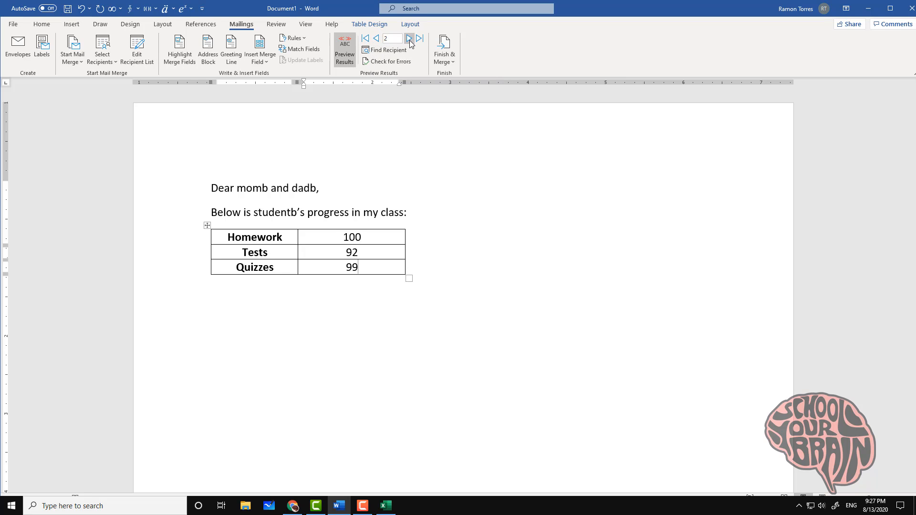
click(409, 39)
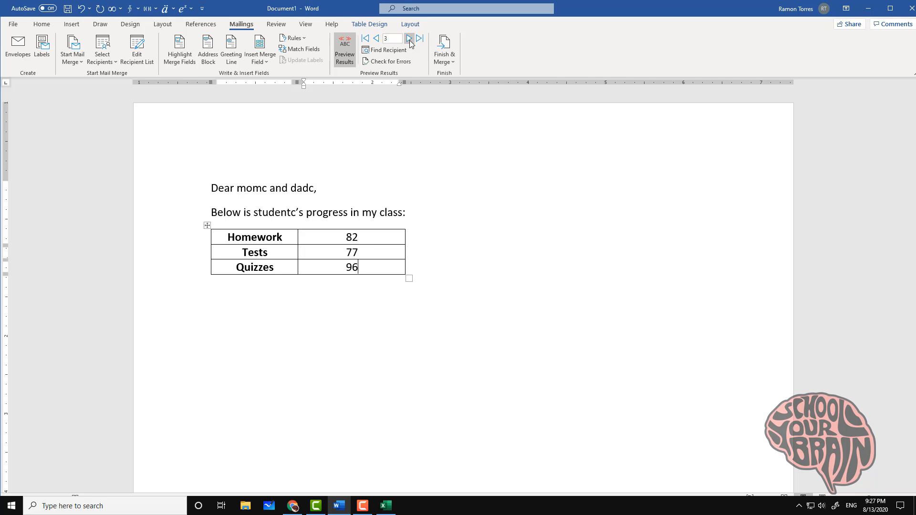
click(409, 39)
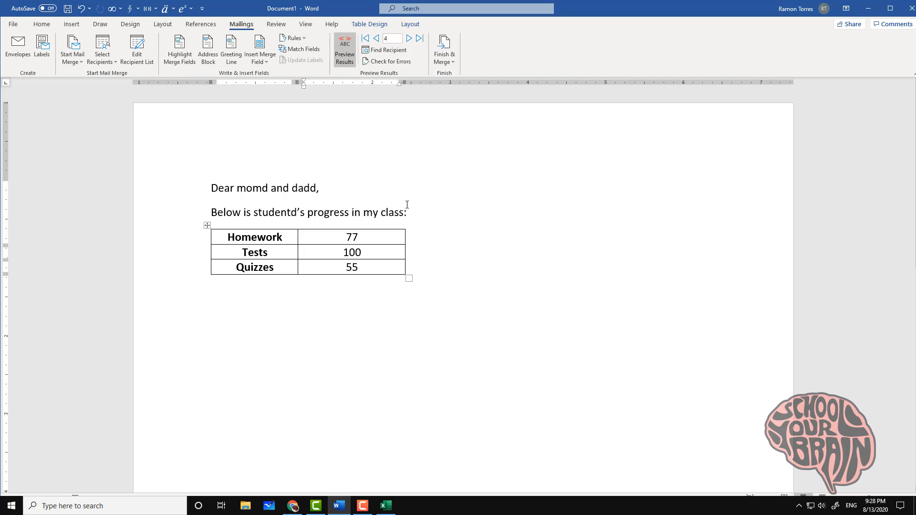
click(308, 303)
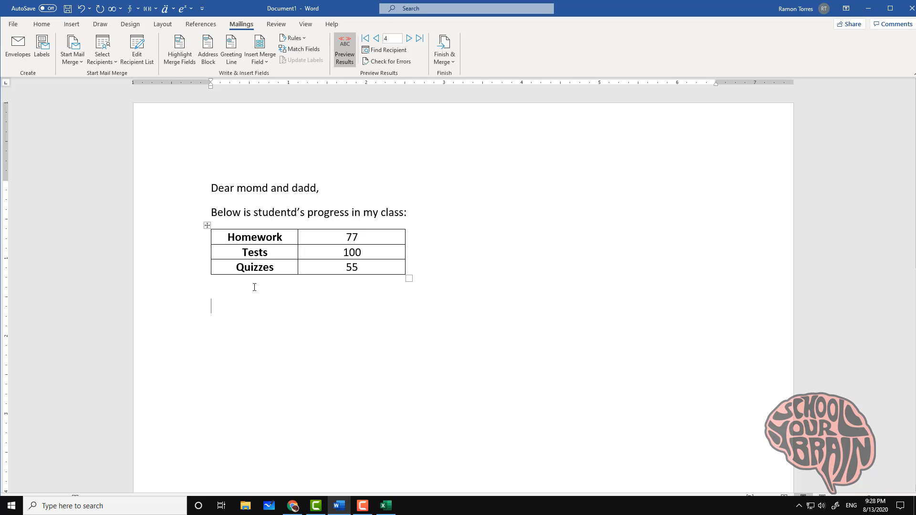
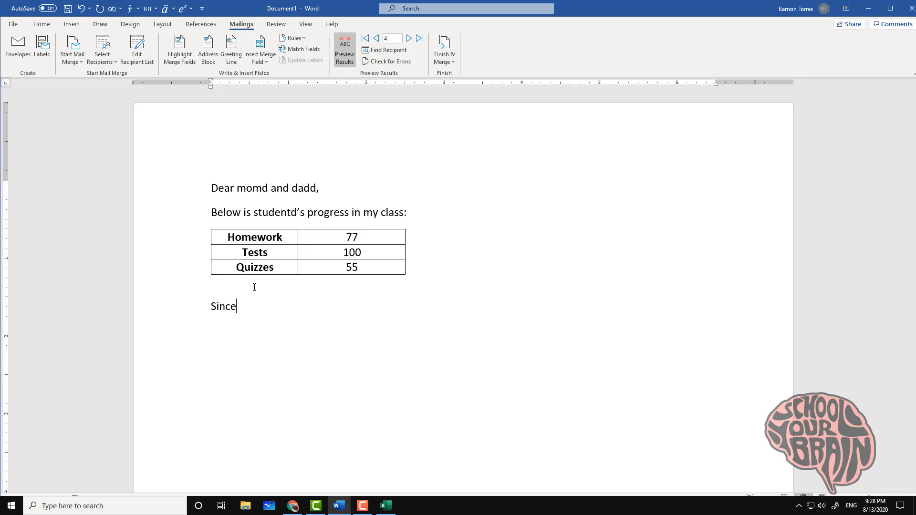
Below the table, write 'Sincerely,', the teacher's name, and 'The Educator at School Your Brain' on separate lines
key(BackSpace)
key(Return)
key(BackSpace)
key(BackSpace)
key(Home)
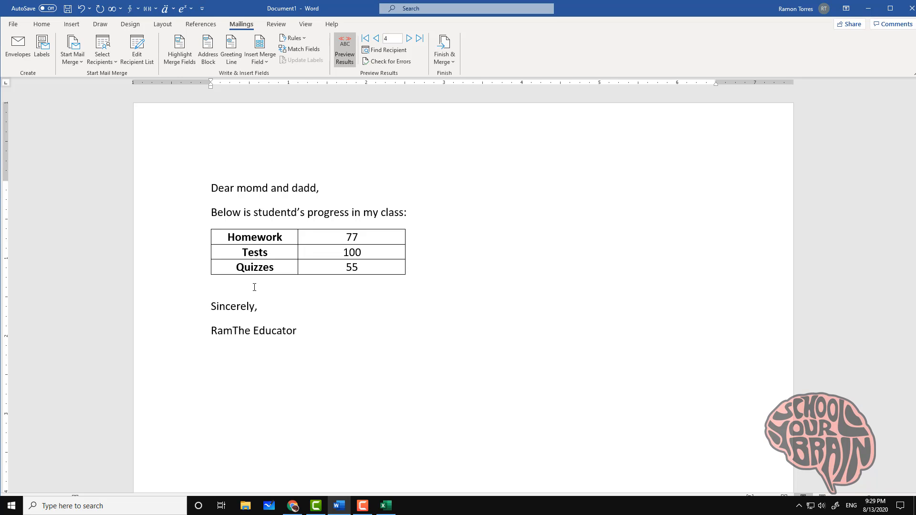
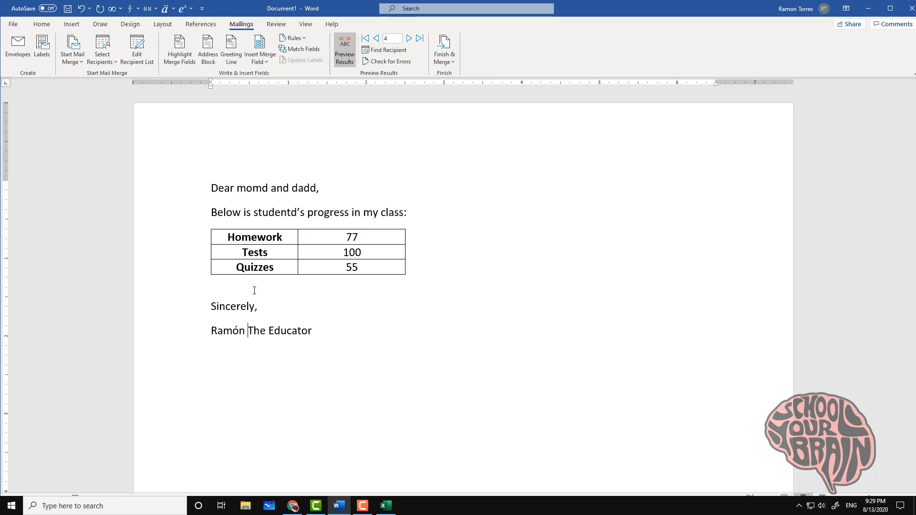
key(Return)
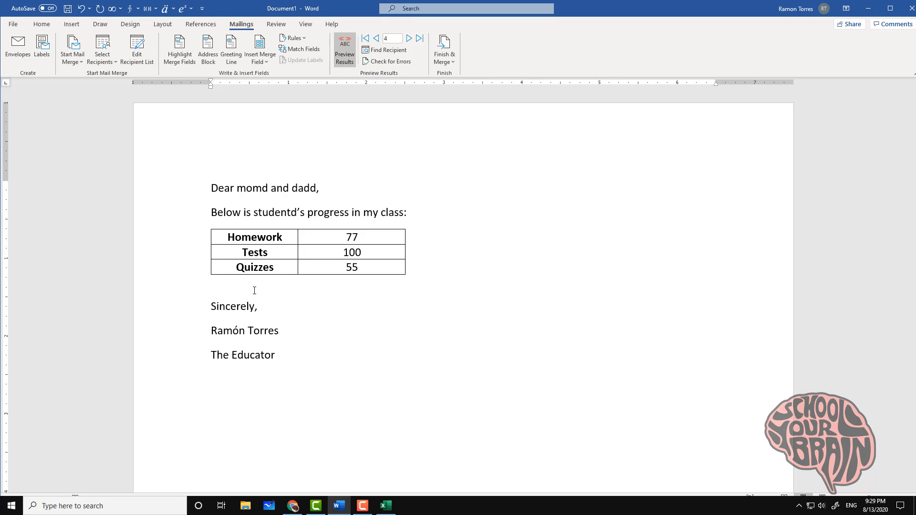
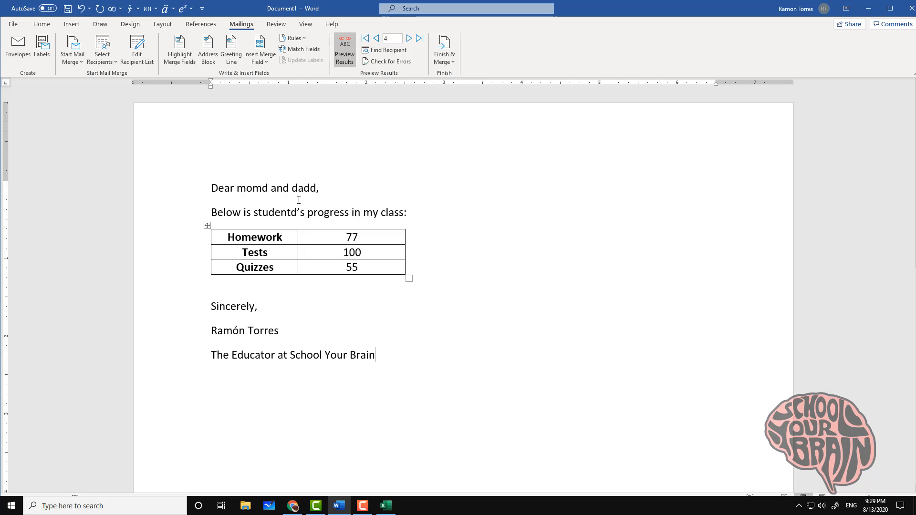
click(450, 62)
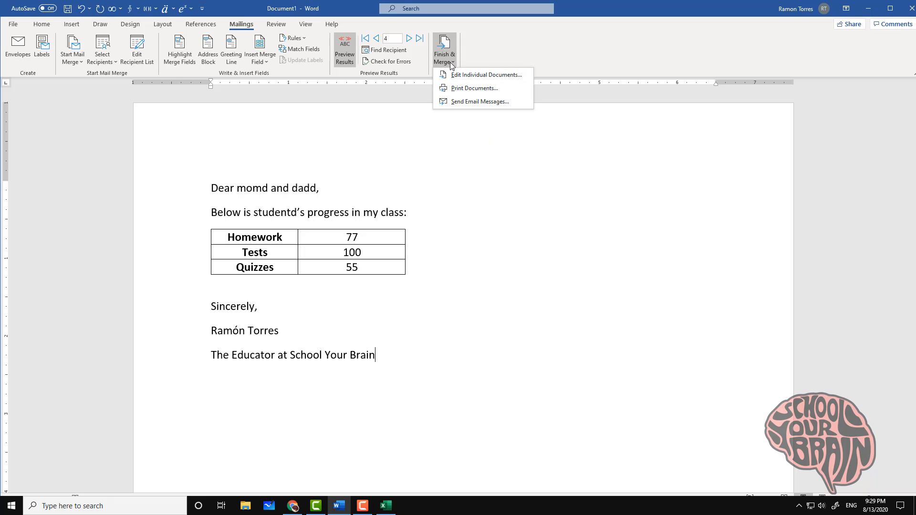
Send the merge as email messages to the Mom_Email field with subject 'Math Progress Report'
click(462, 102)
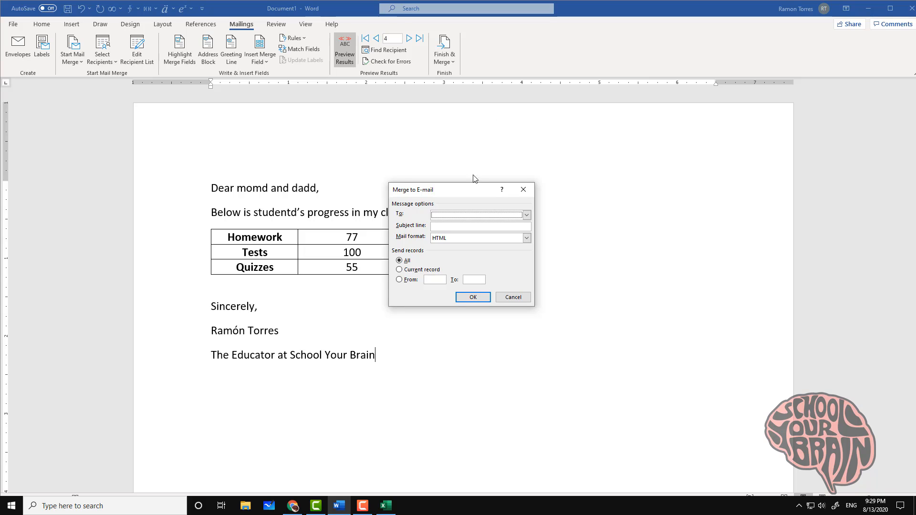
click(458, 213)
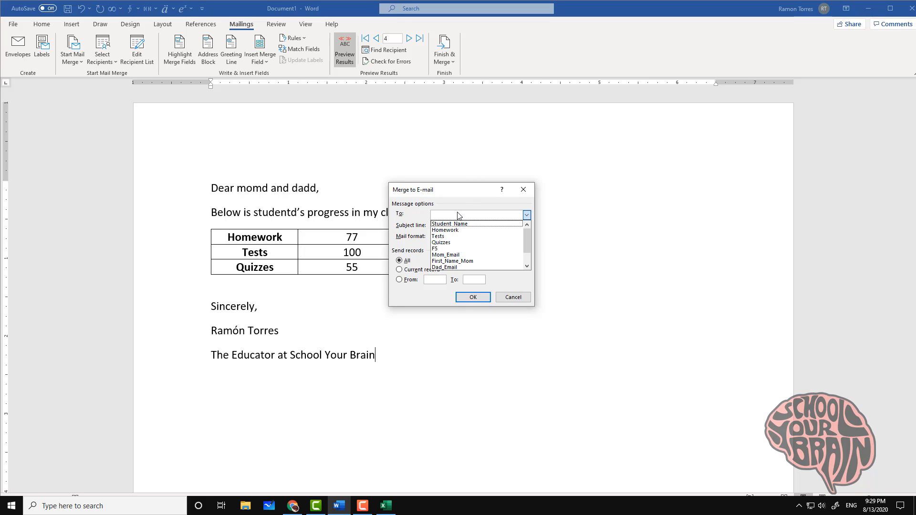
click(466, 255)
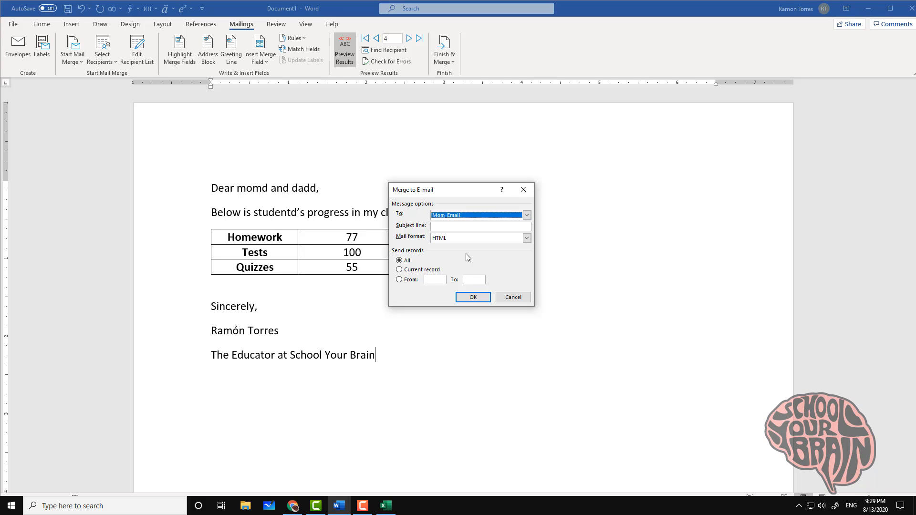
click(442, 225)
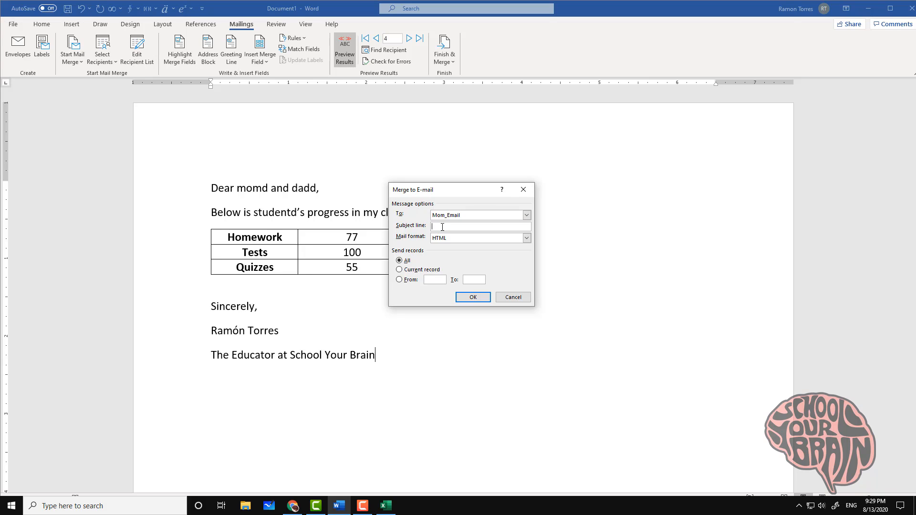
text(Y)
key(BackSpace)
text(Math PR)
key(BackSpace)
text(rogress Report)
click(475, 298)
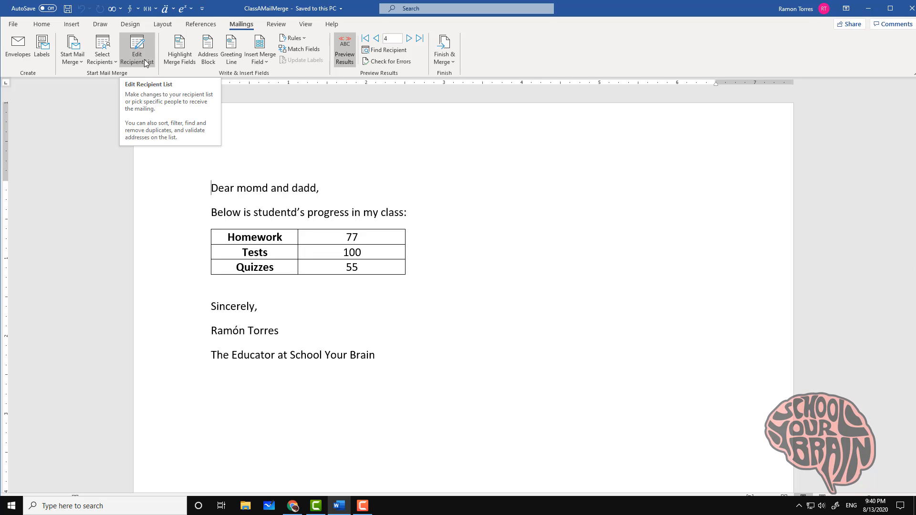
In the recipient list, tick the first and fourth students' rows and confirm
click(145, 61)
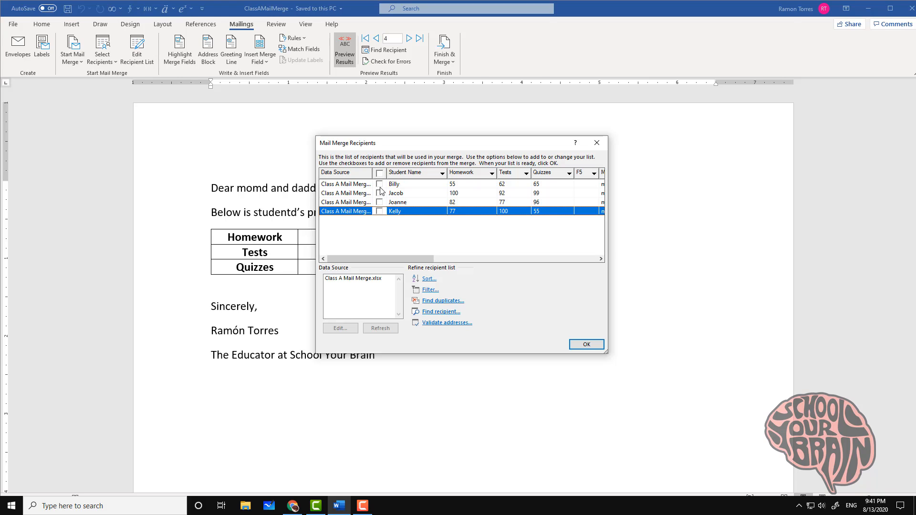
click(379, 184)
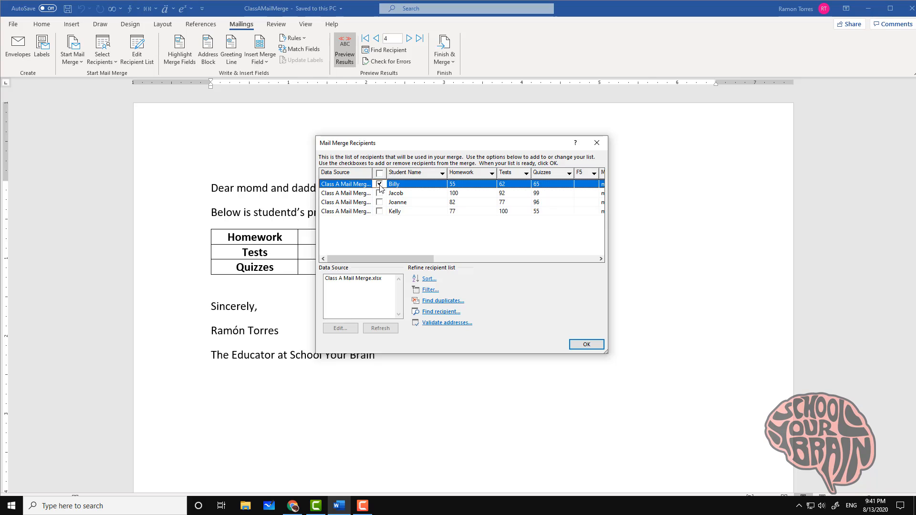
click(379, 211)
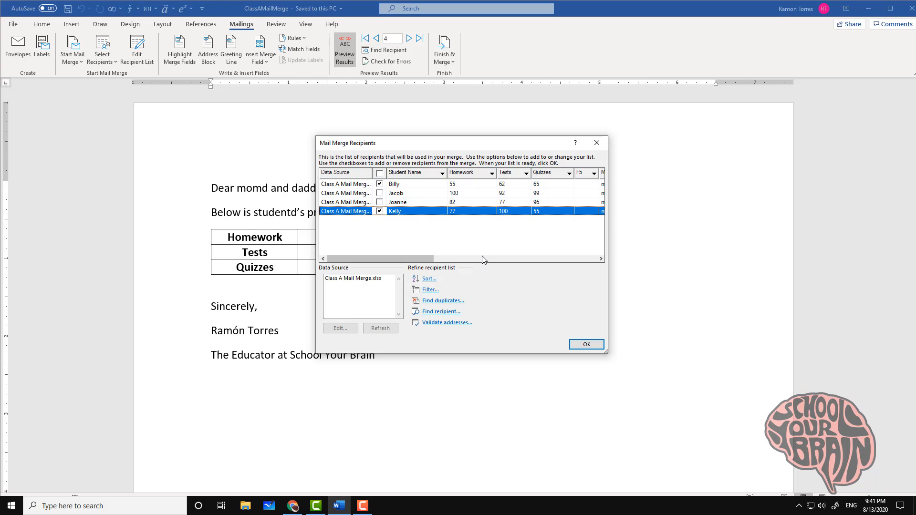
click(584, 346)
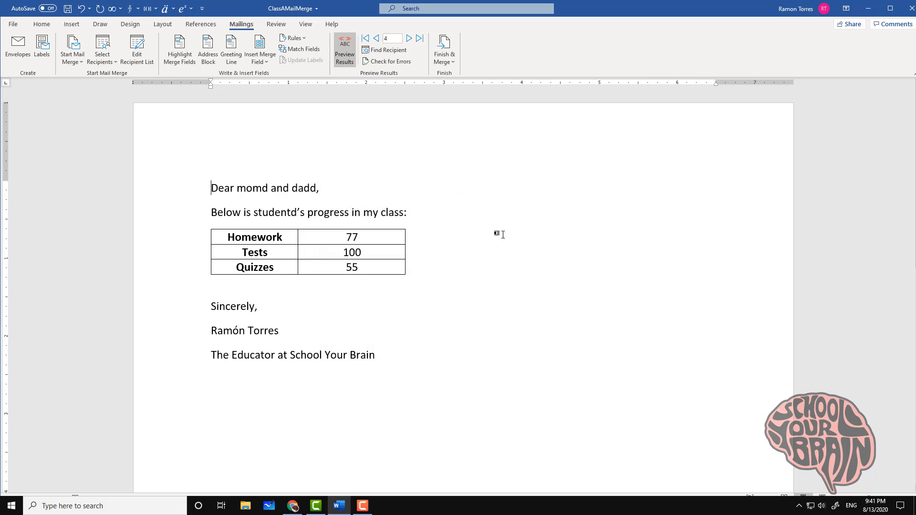
click(443, 61)
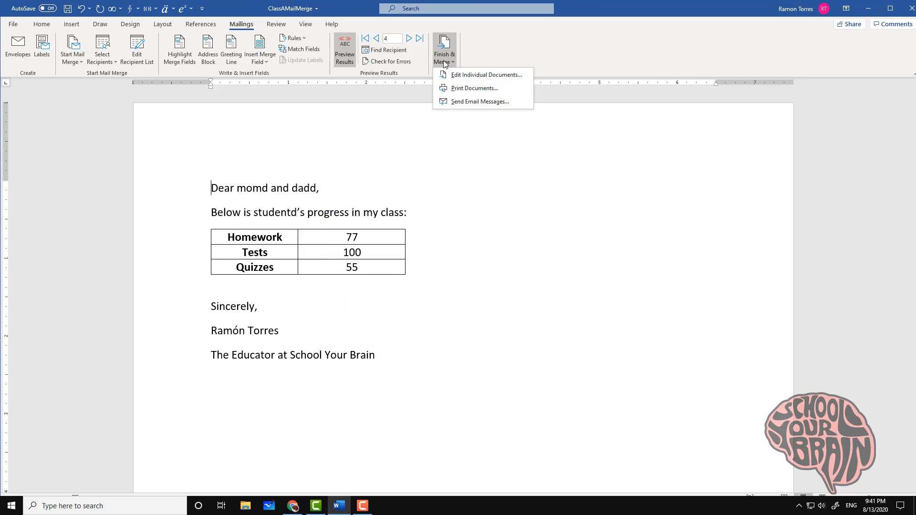
click(476, 88)
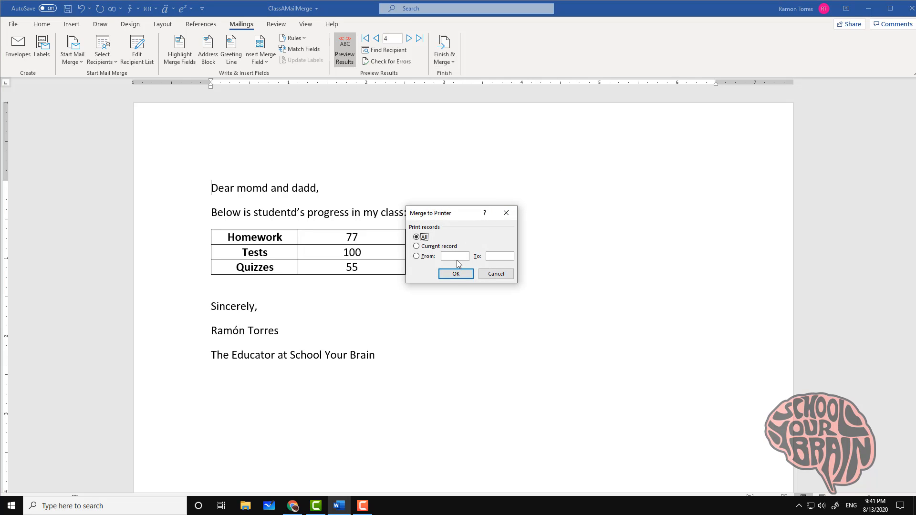
click(514, 217)
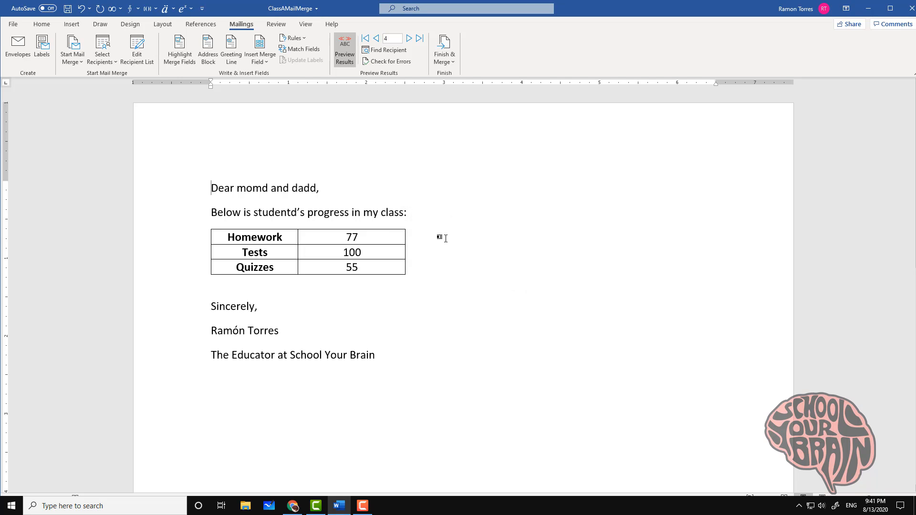
click(453, 66)
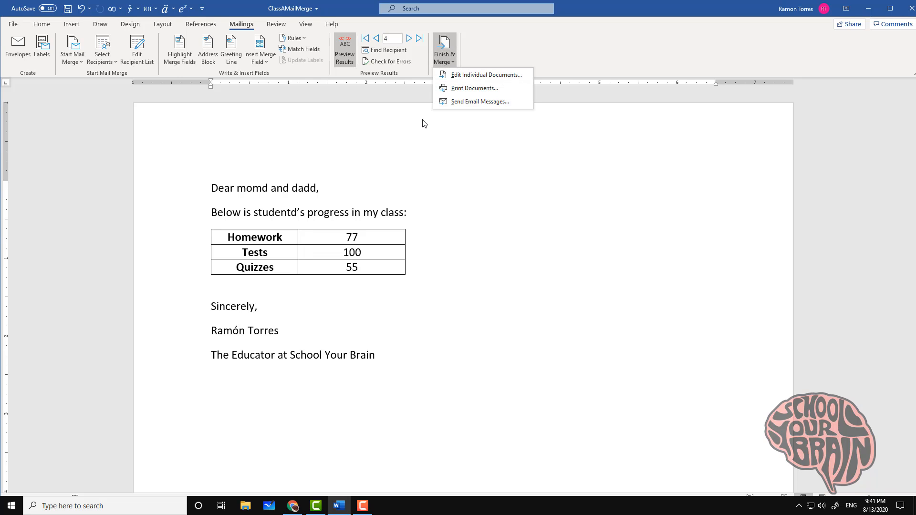
click(393, 186)
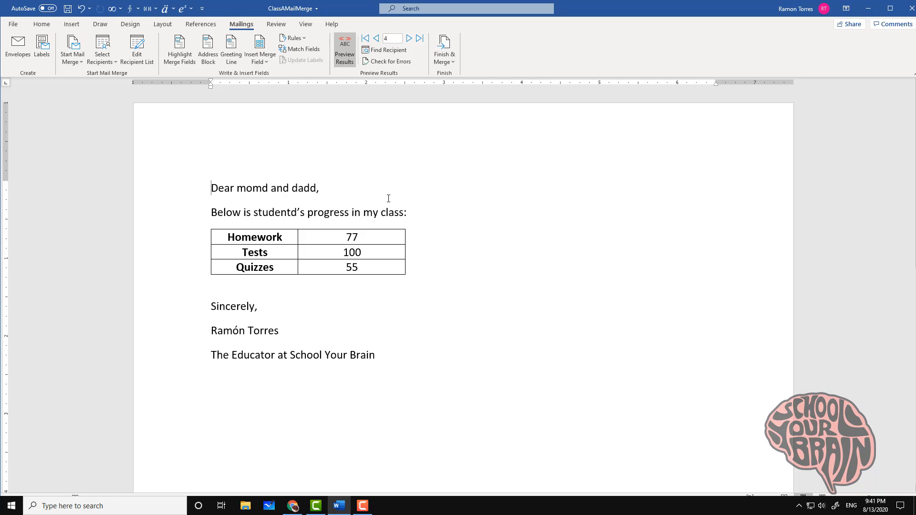